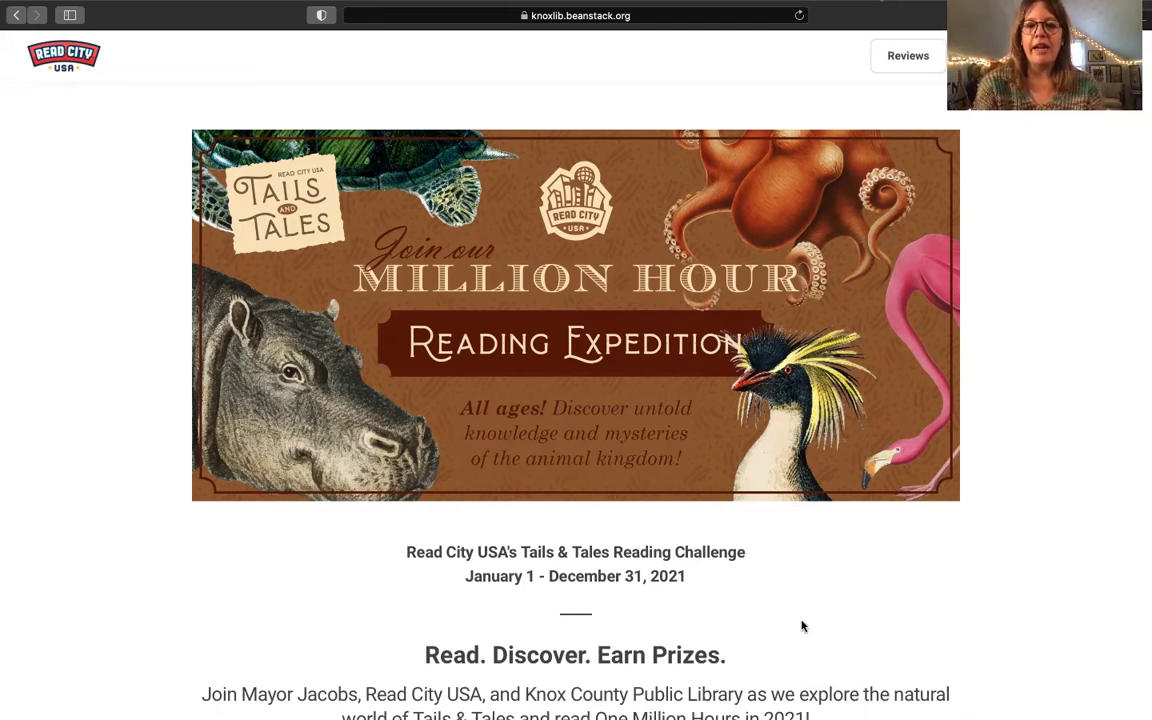
# Step: Open the Register a Class or Group form and scroll down to its Group Name field
pyautogui.scroll(-5, 801, 626)
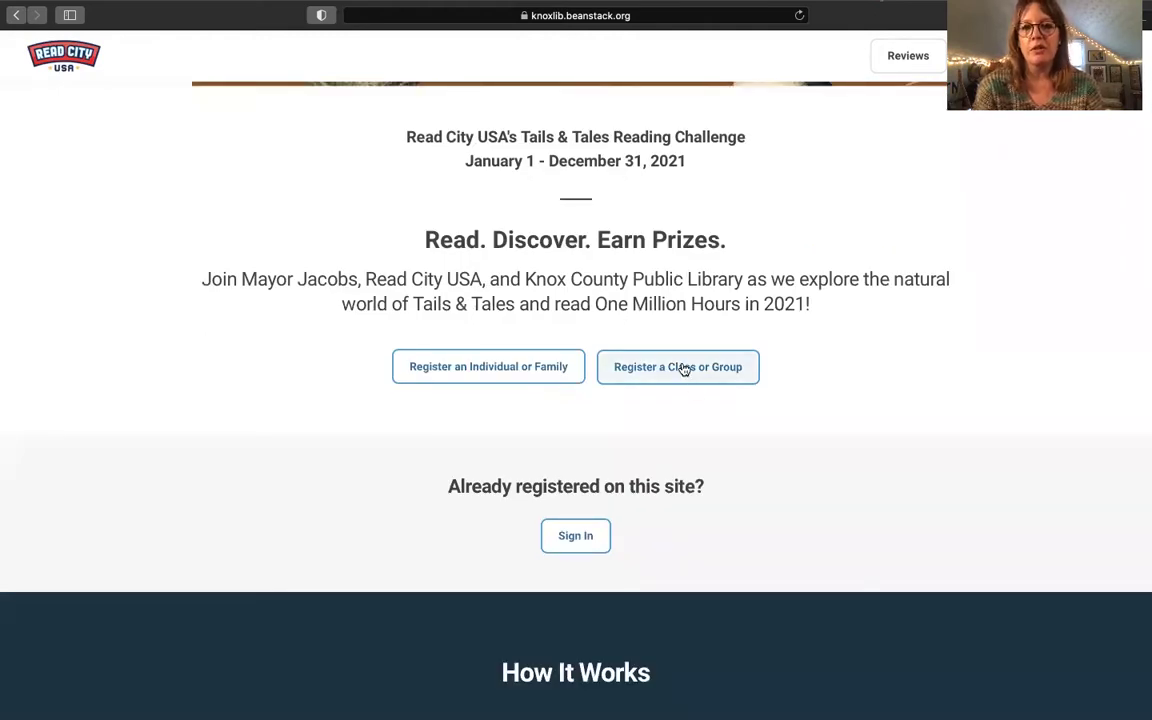
pyautogui.click(684, 369)
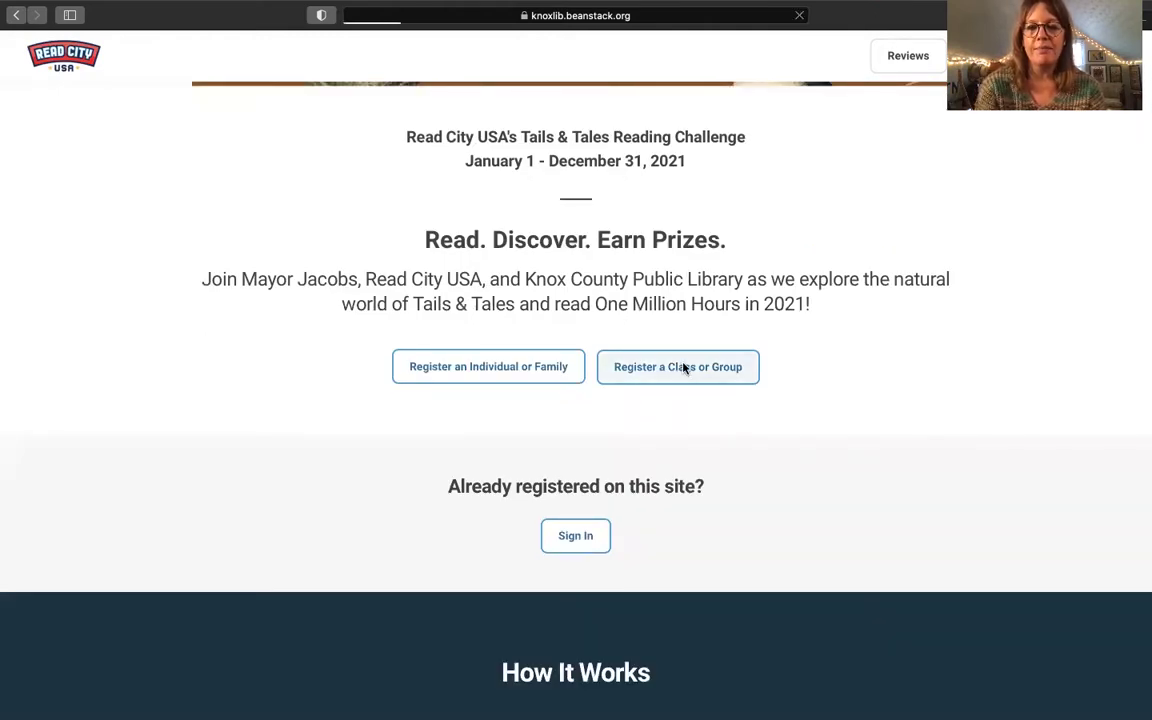
pyautogui.scroll(15, 239, 274)
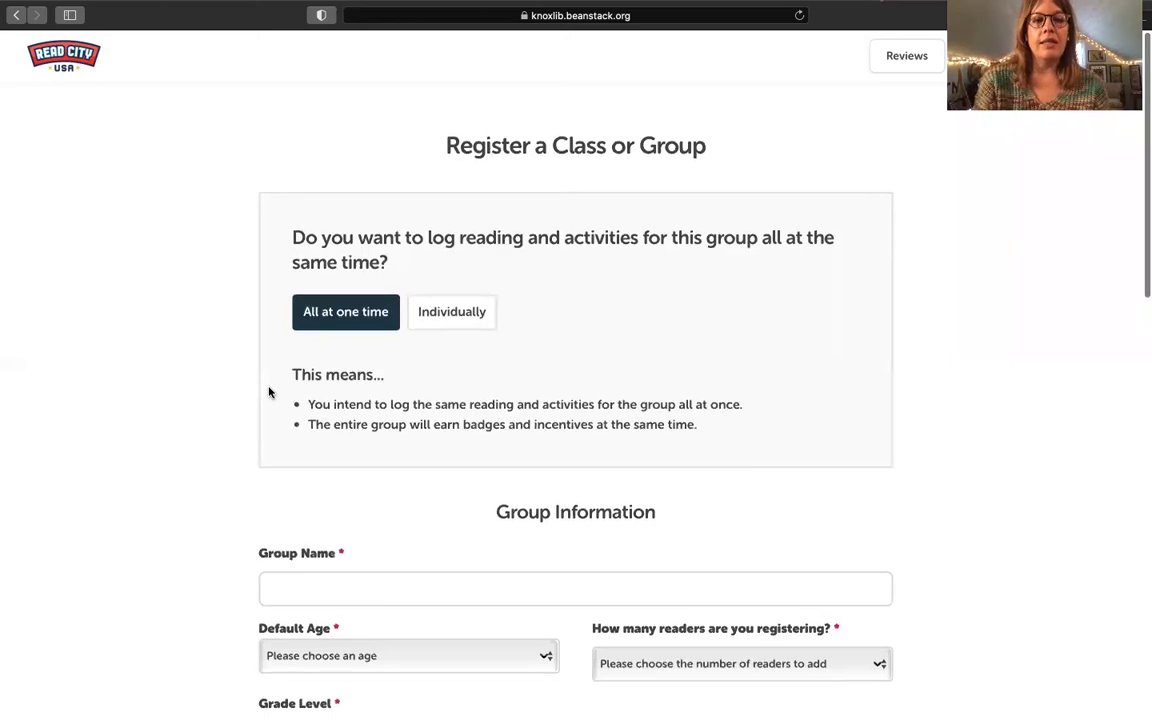
pyautogui.scroll(-5, 268, 392)
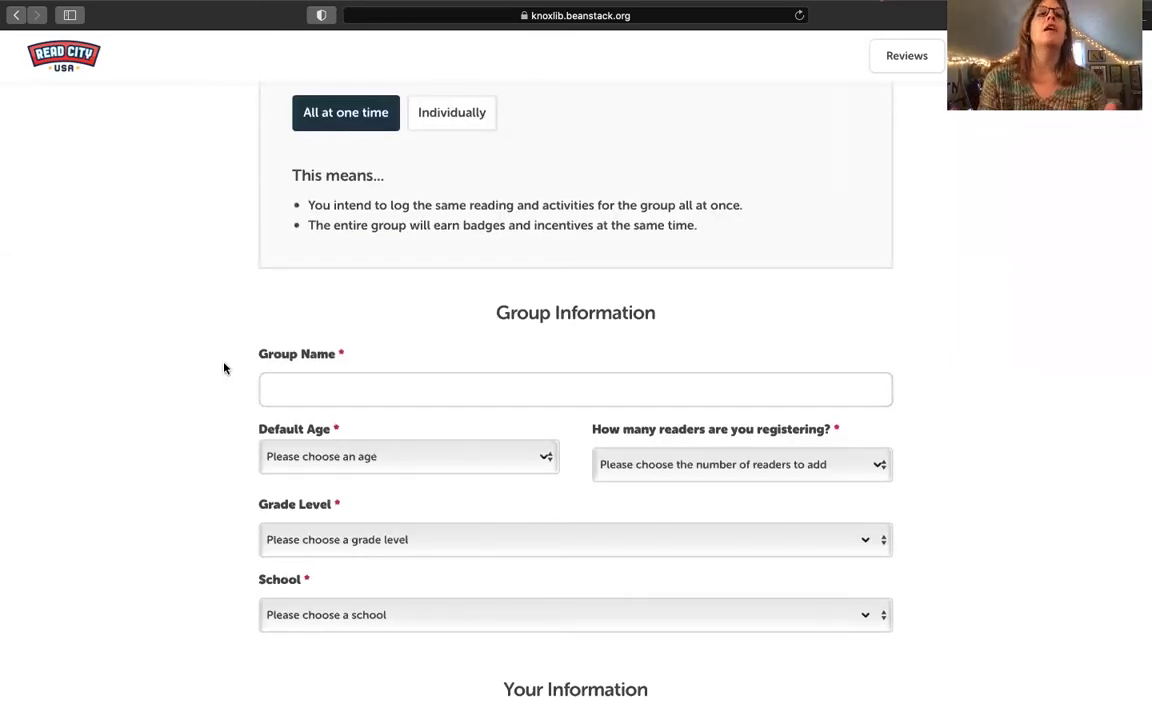
pyautogui.click(281, 390)
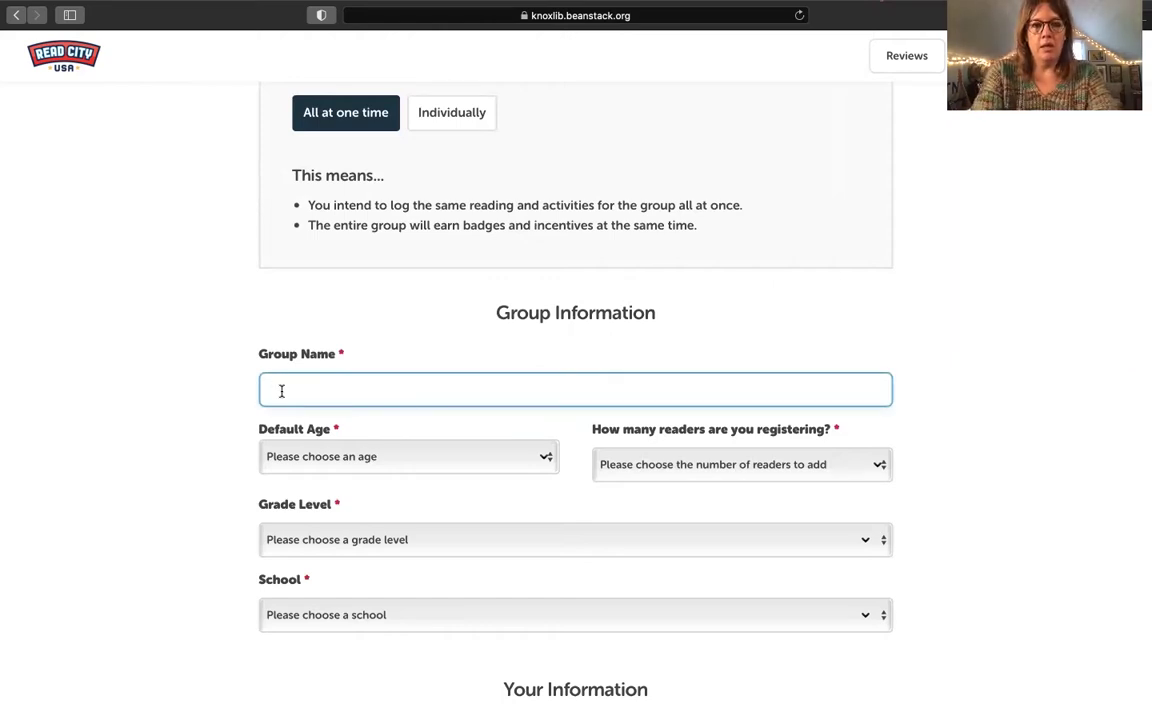
# Step: Name the group DaycareKnoxville with default age 3 and 5 readers
pyautogui.write('Daycar')
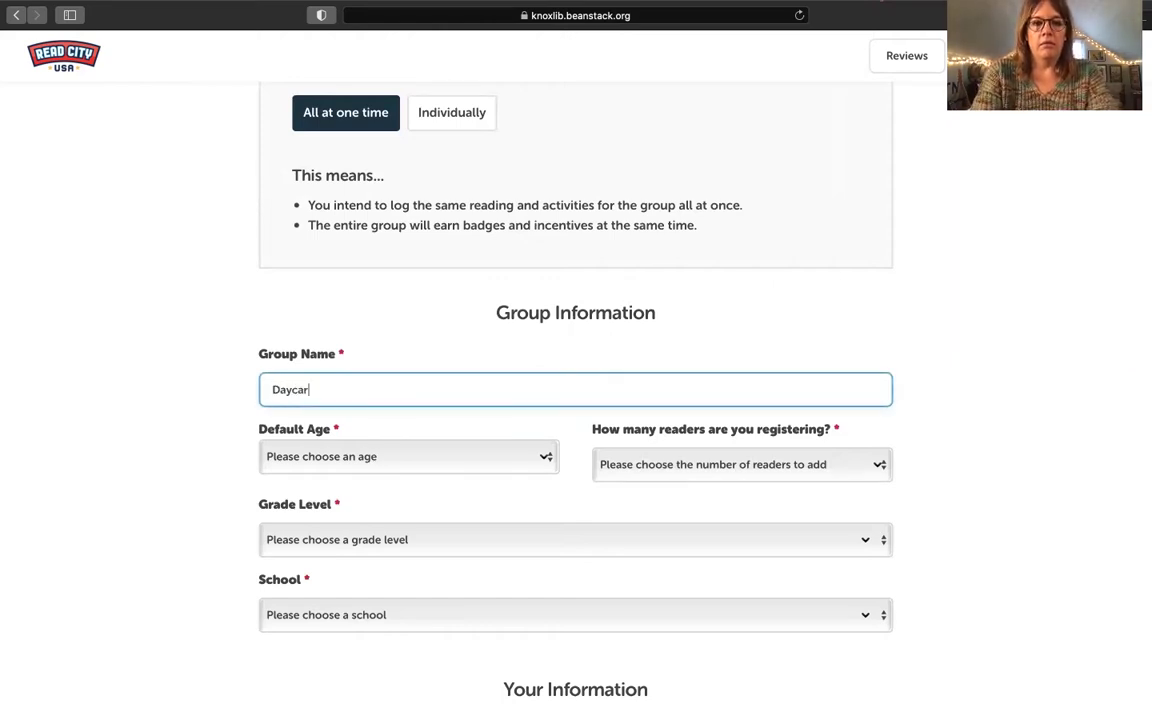
pyautogui.write('eKnoxville')
pyautogui.press('Tab')
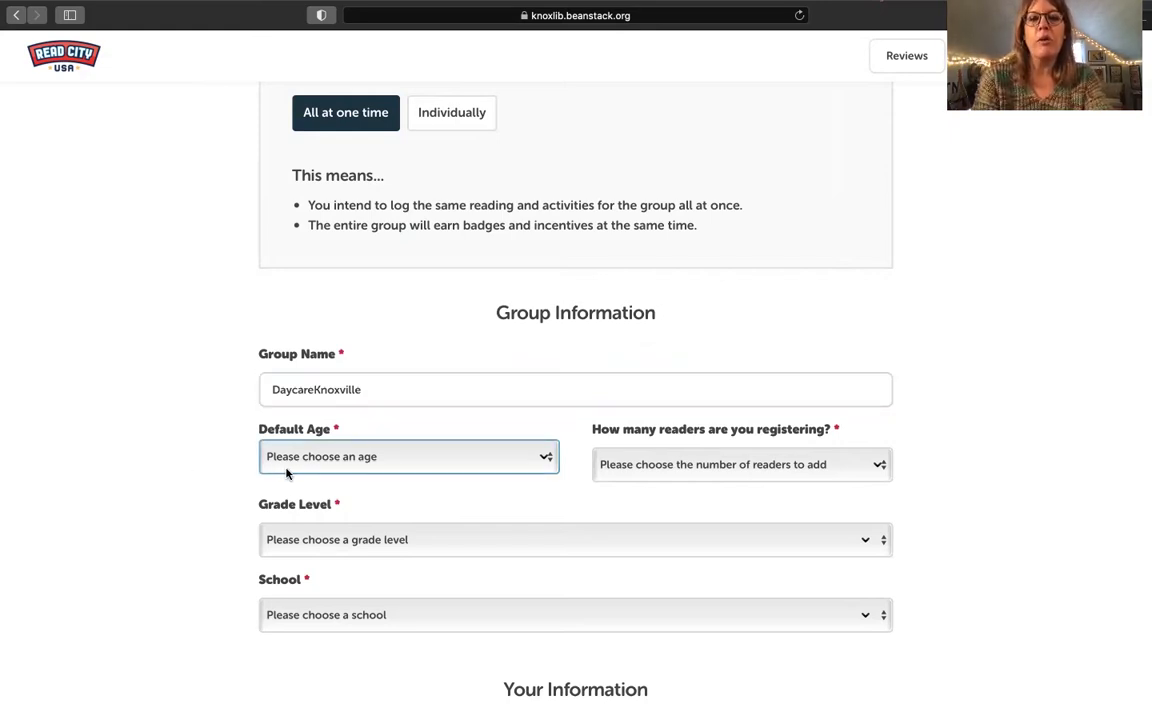
pyautogui.click(320, 467)
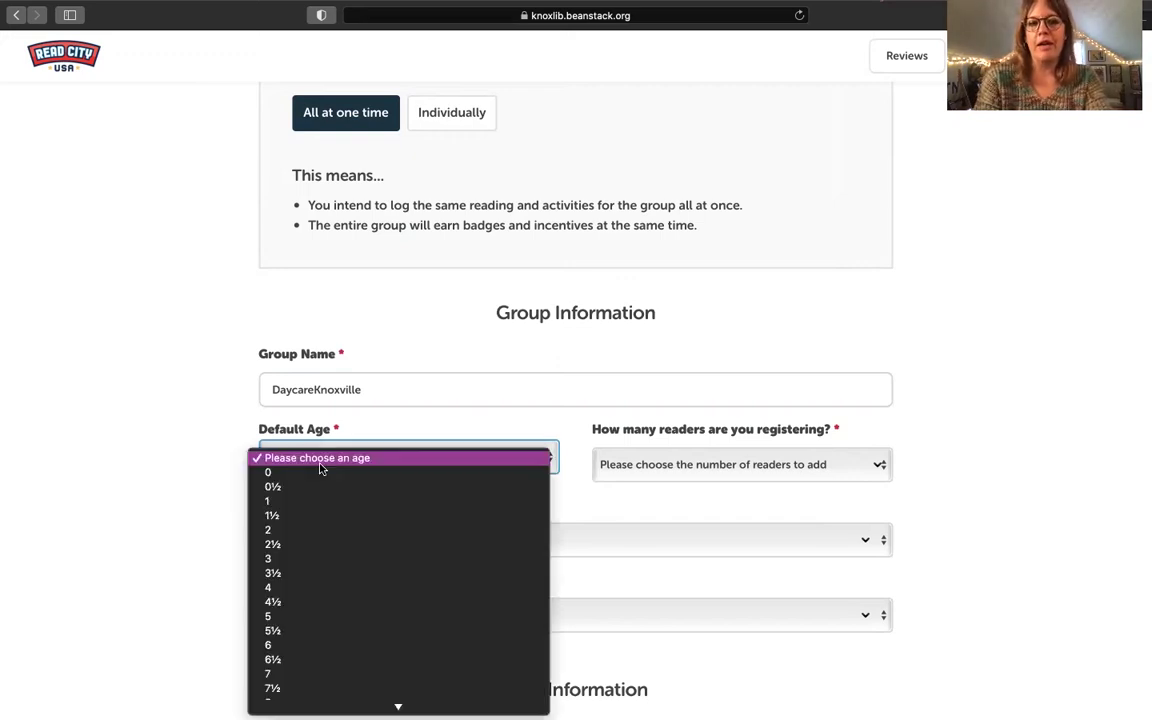
pyautogui.click(315, 558)
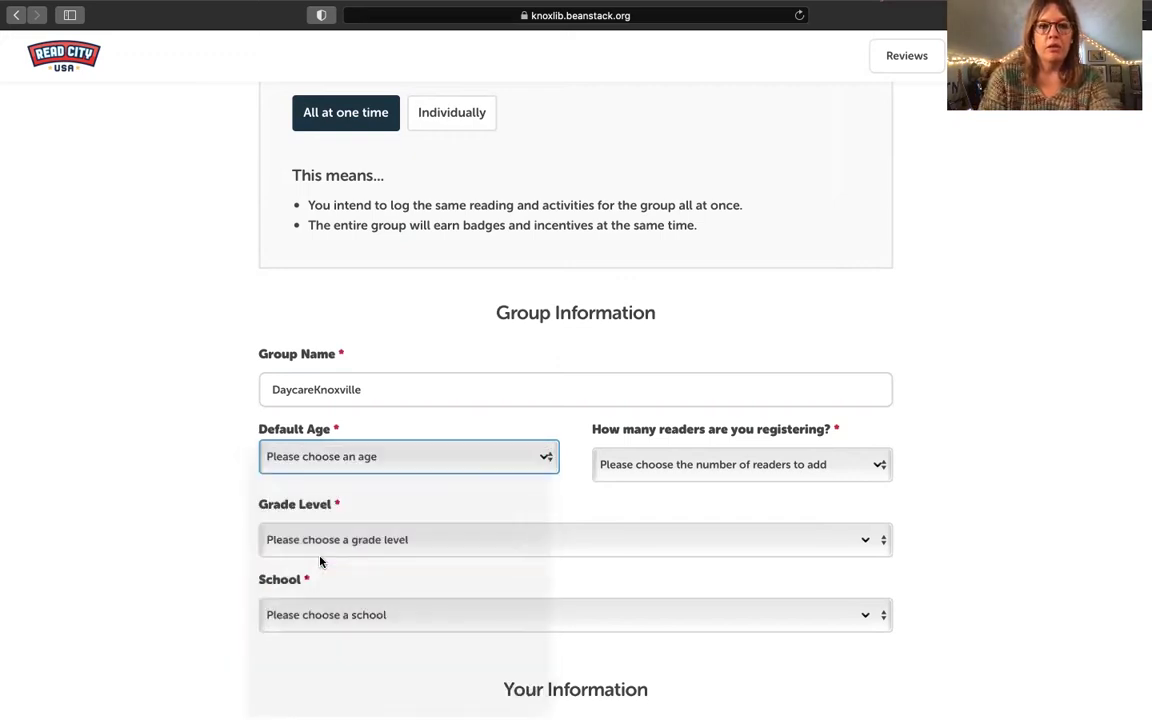
pyautogui.click(646, 470)
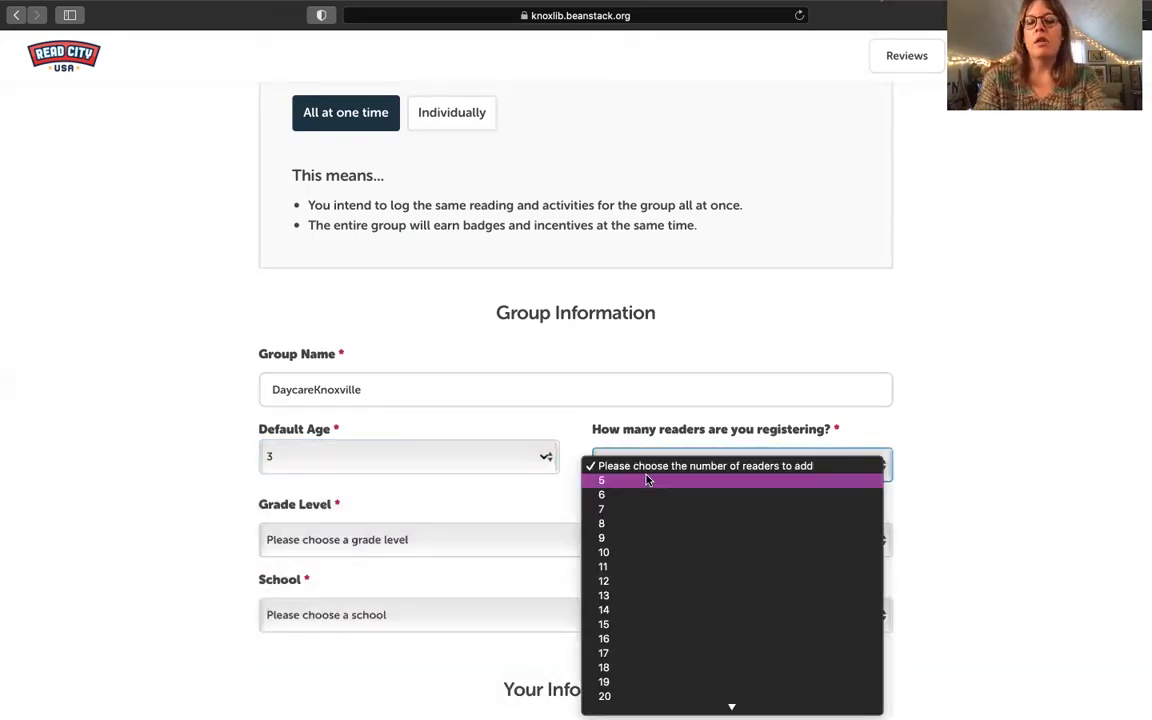
pyautogui.click(646, 480)
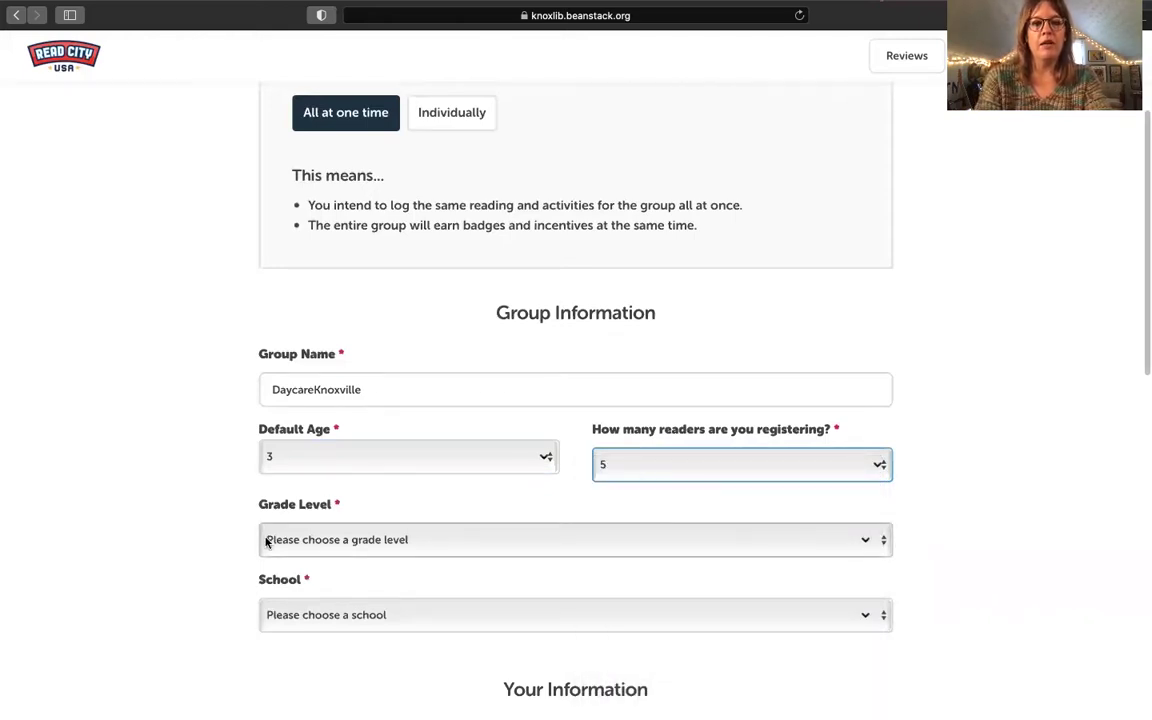
# Step: Set grade level to Preschool and school to '1. N/A - Baby, Toddler, Preschool or Adult'
pyautogui.click(267, 540)
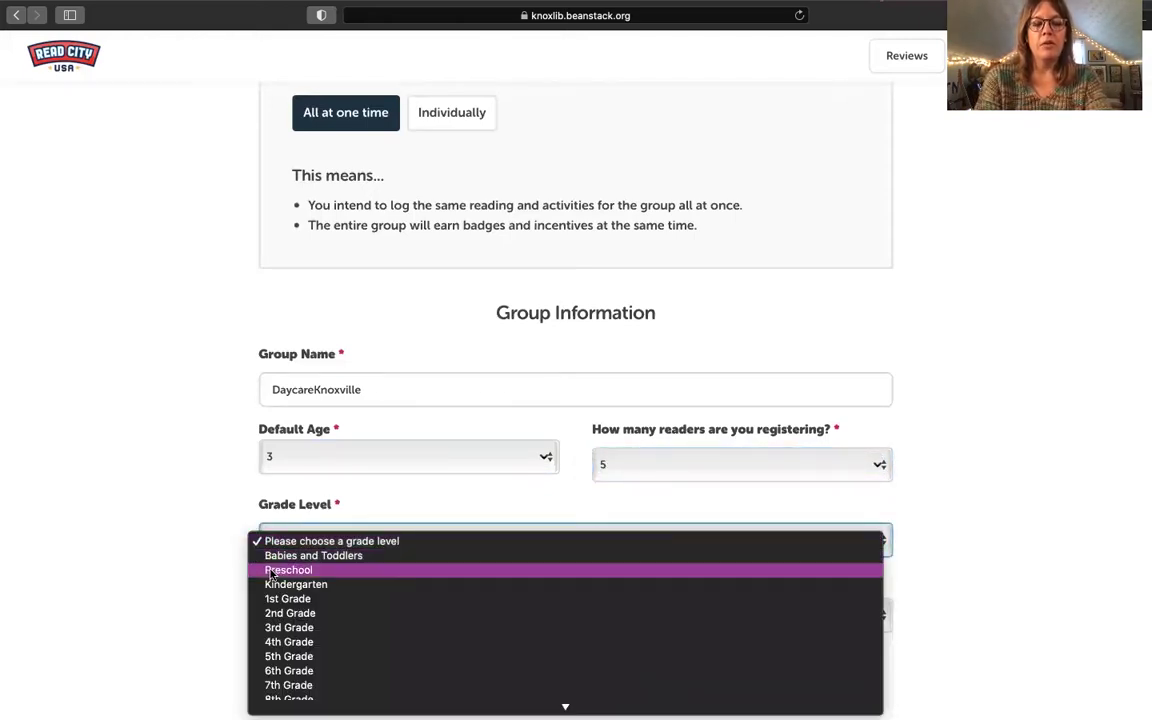
pyautogui.click(270, 568)
pyautogui.click(278, 612)
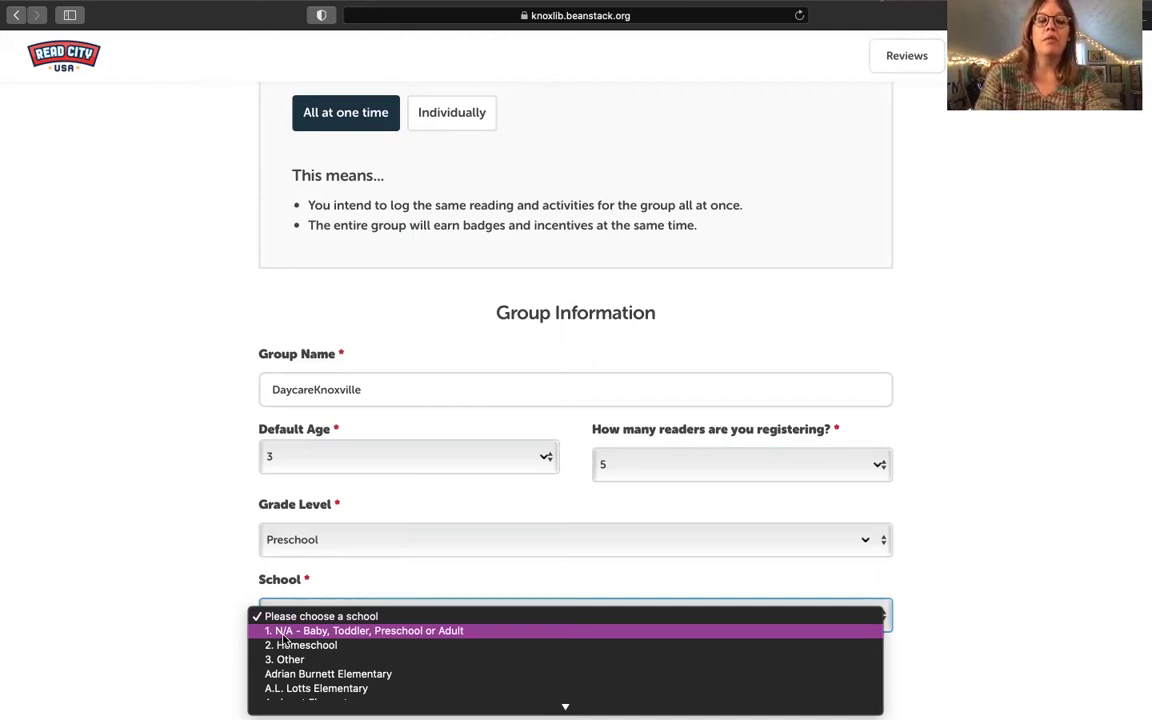
pyautogui.scroll(-10, 288, 625)
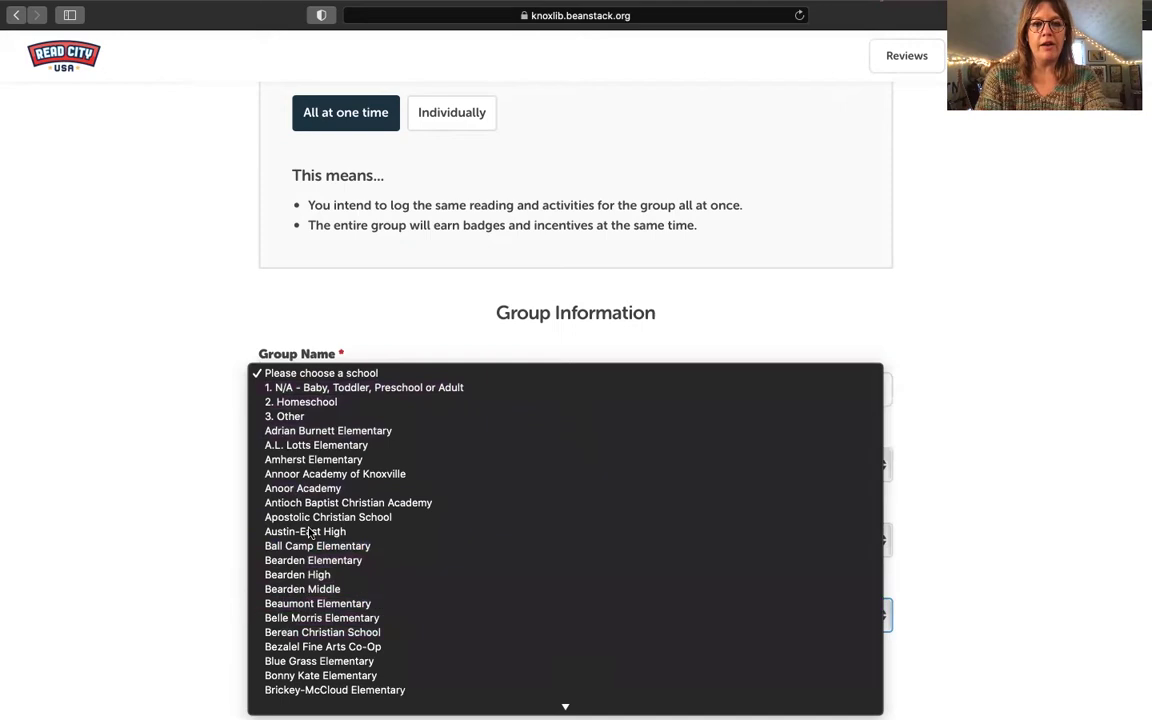
pyautogui.click(298, 392)
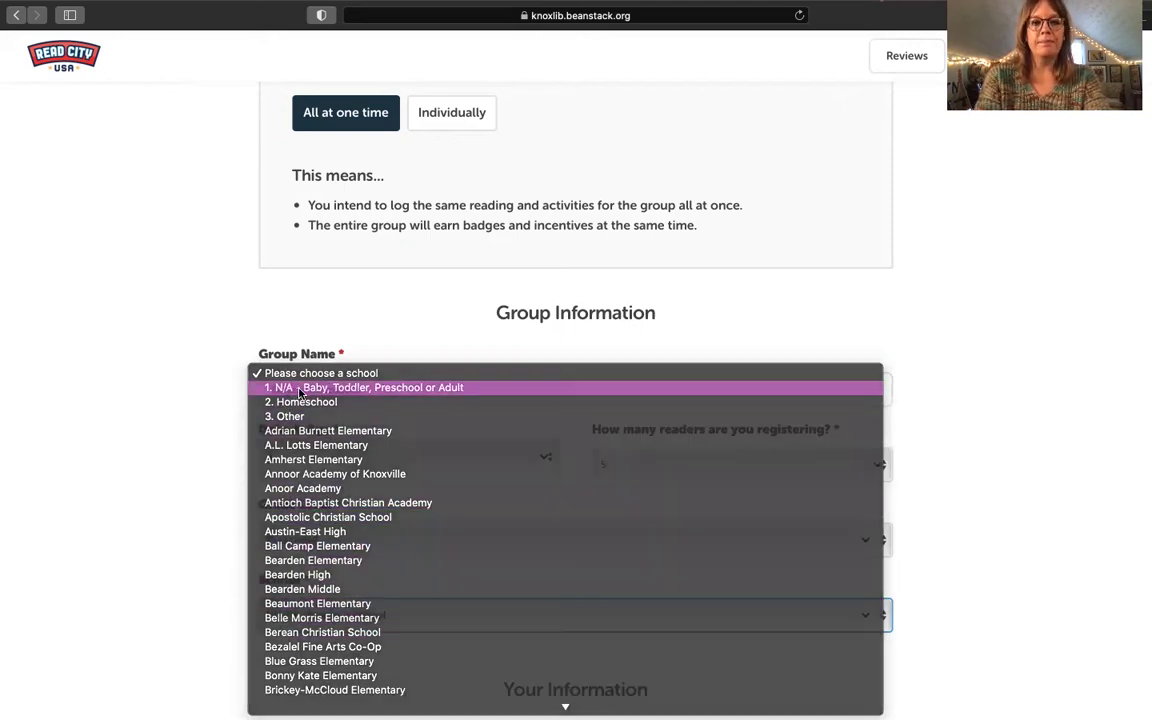
# Step: Enter the registrant's first name, last name and a username
pyautogui.scroll(-3, 193, 568)
pyautogui.scroll(-5, 193, 570)
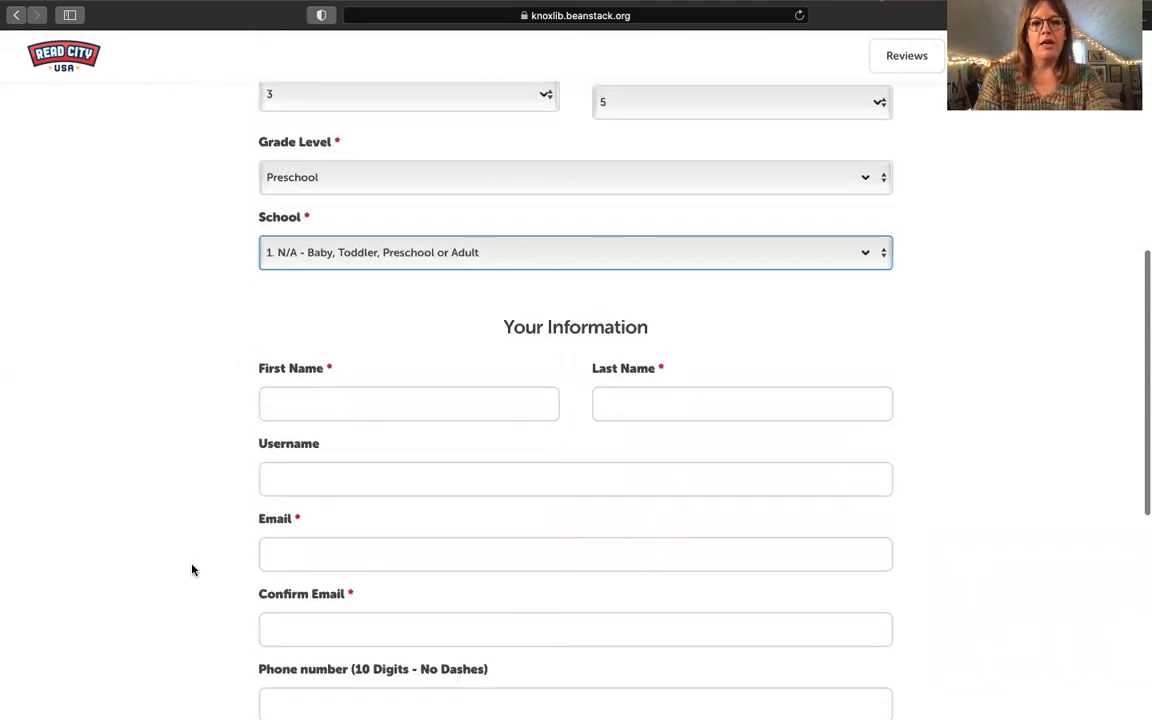
pyautogui.click(334, 264)
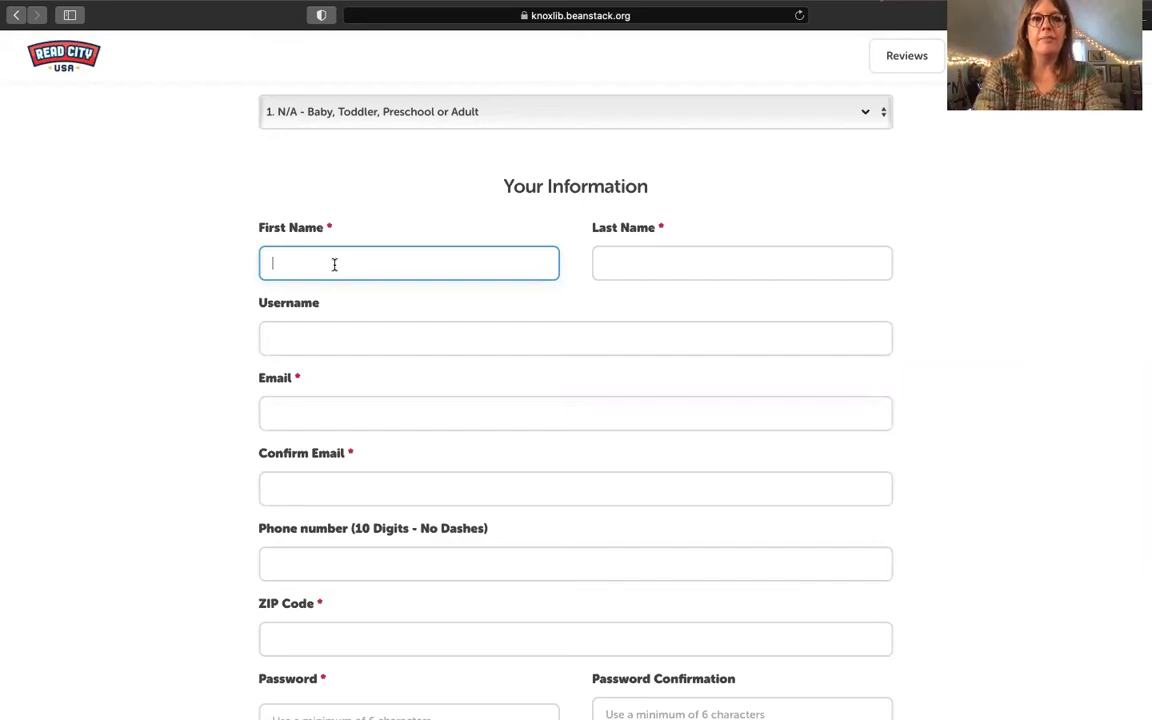
pyautogui.write('Jan')
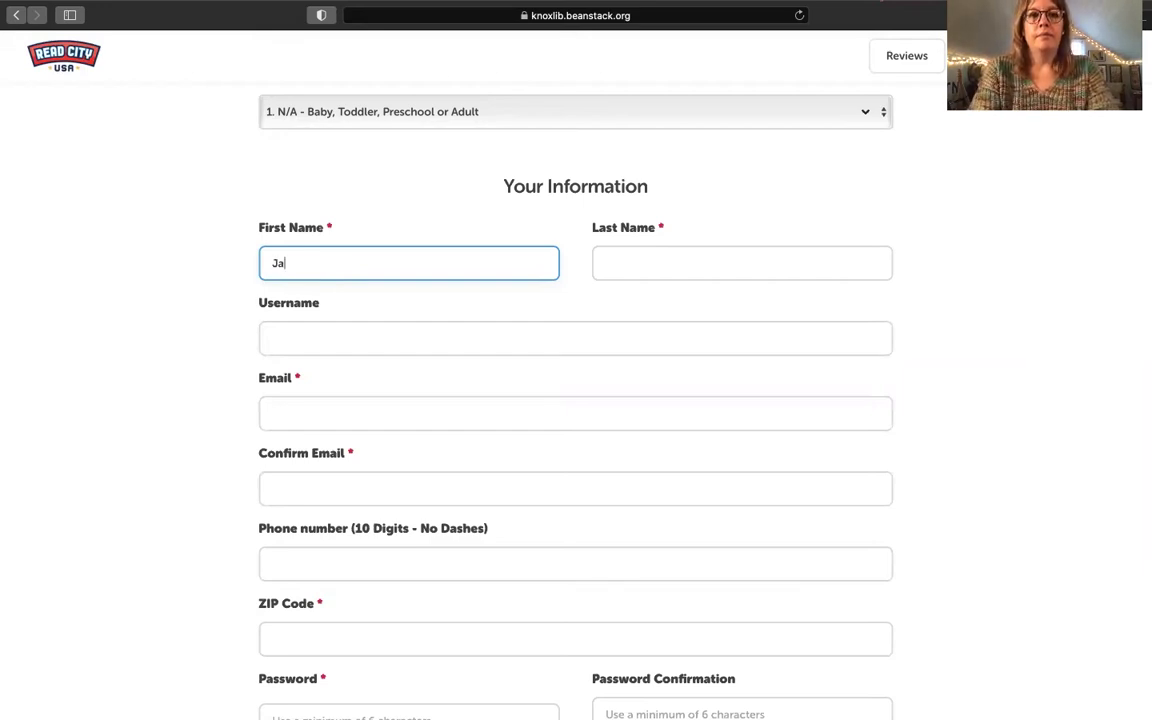
pyautogui.press('Tab')
pyautogui.write('Daycare')
pyautogui.press('Tab')
pyautogui.write('janjay')
pyautogui.press('BackSpace')
pyautogui.press('BackSpace')
pyautogui.press('BackSpace')
pyautogui.write('daycare')
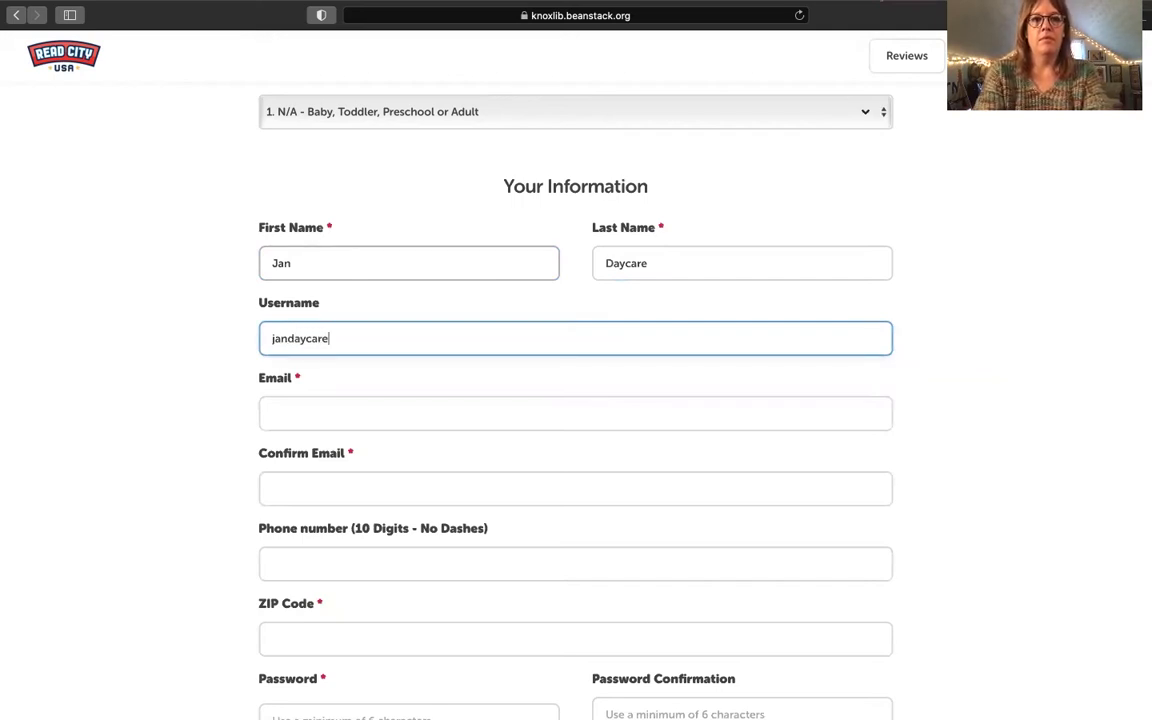
# Step: Enter and confirm the registrant's e-mail address, leave phone blank, and fill in the ZIP code
pyautogui.press('Tab')
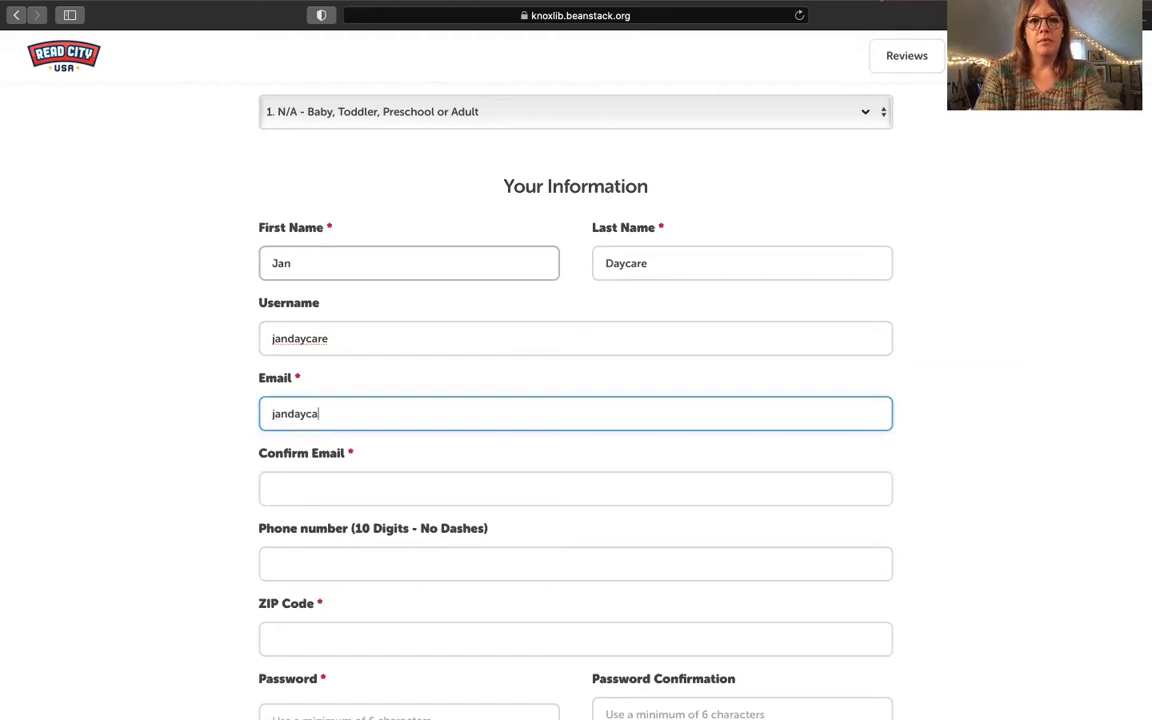
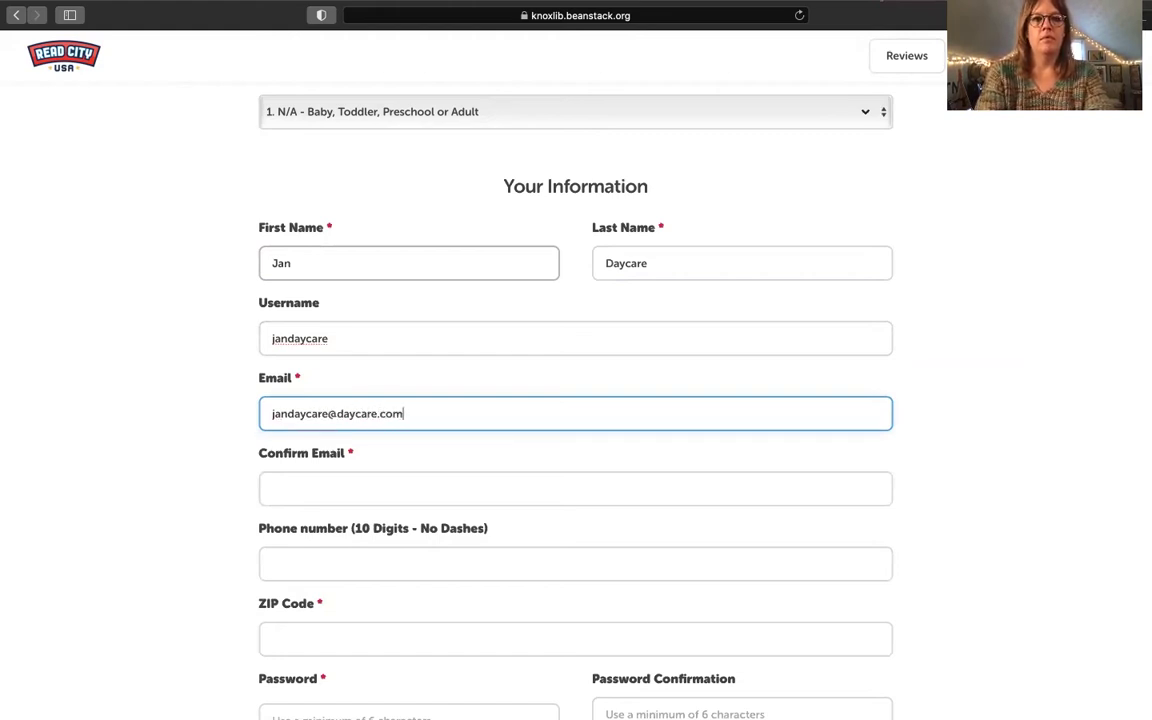
pyautogui.press('Tab')
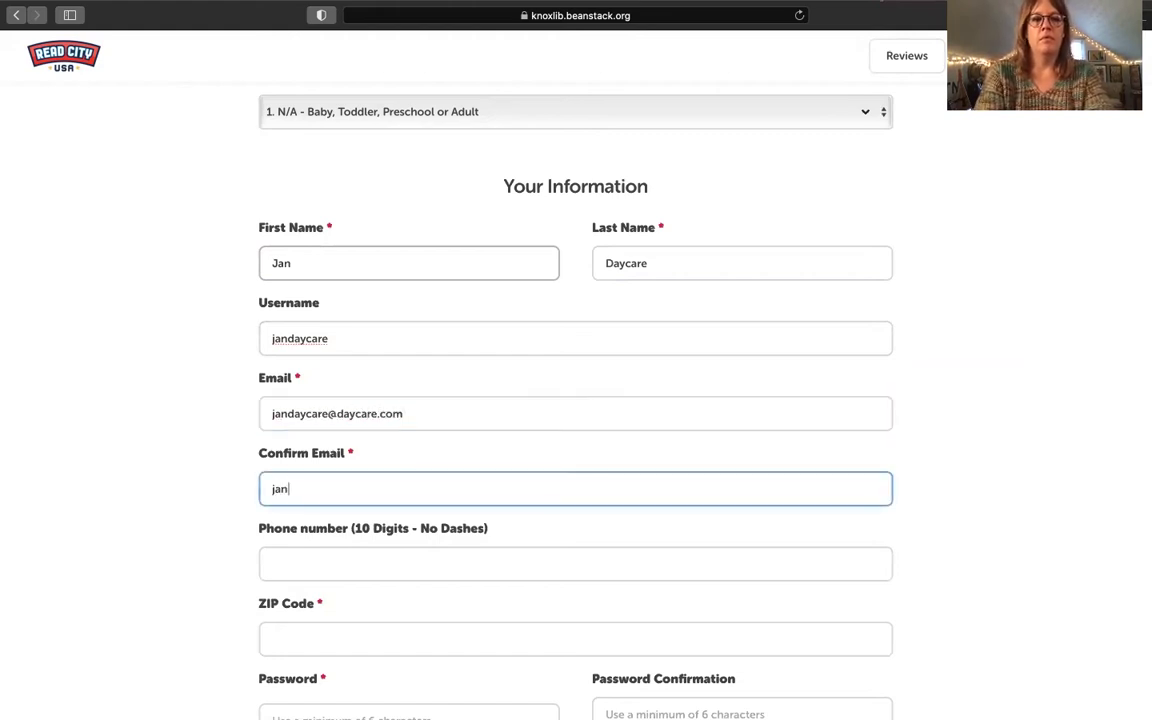
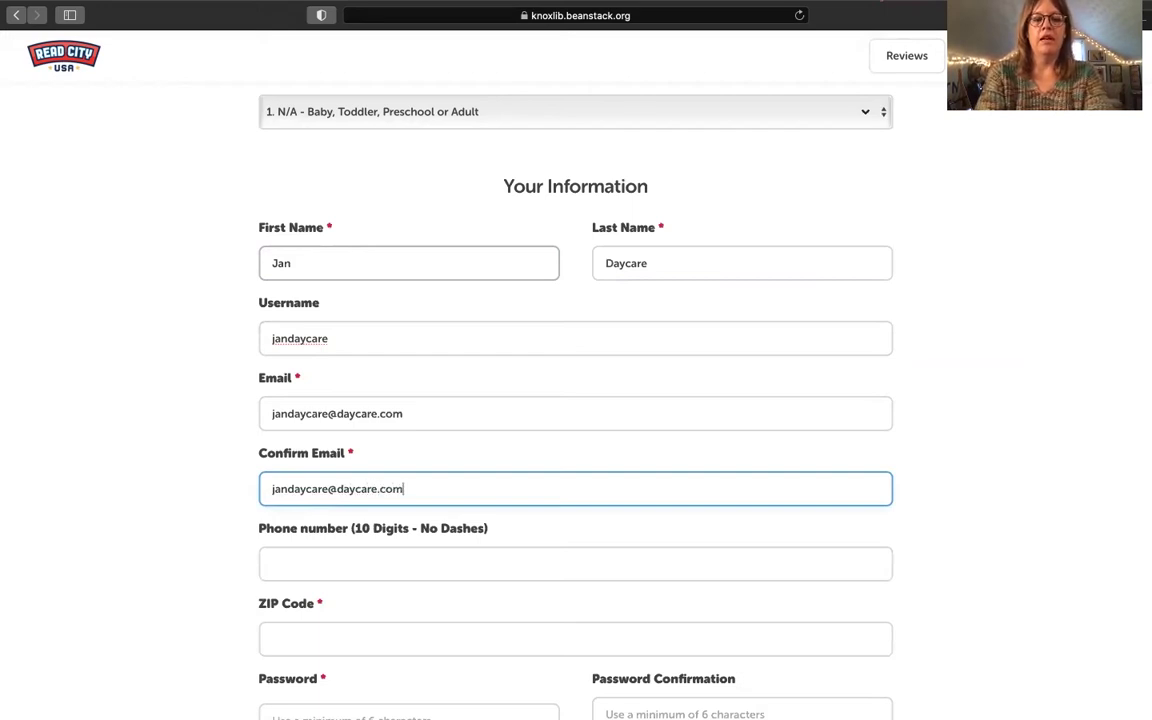
pyautogui.press('Tab')
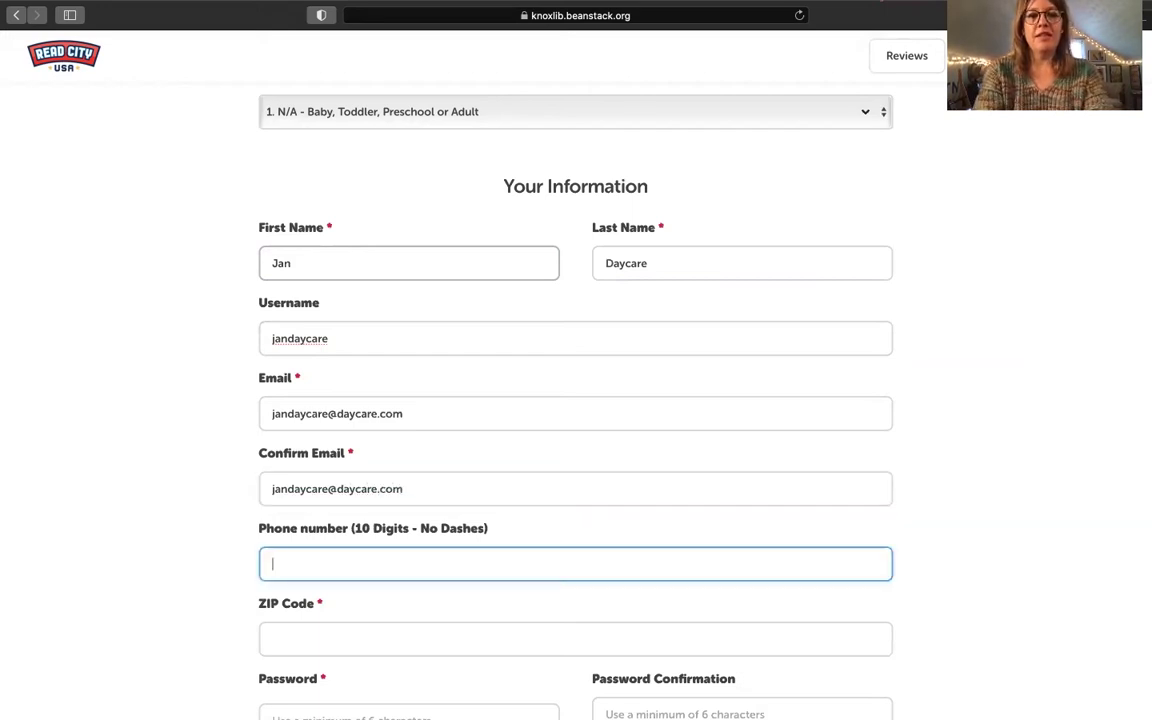
pyautogui.press('Tab')
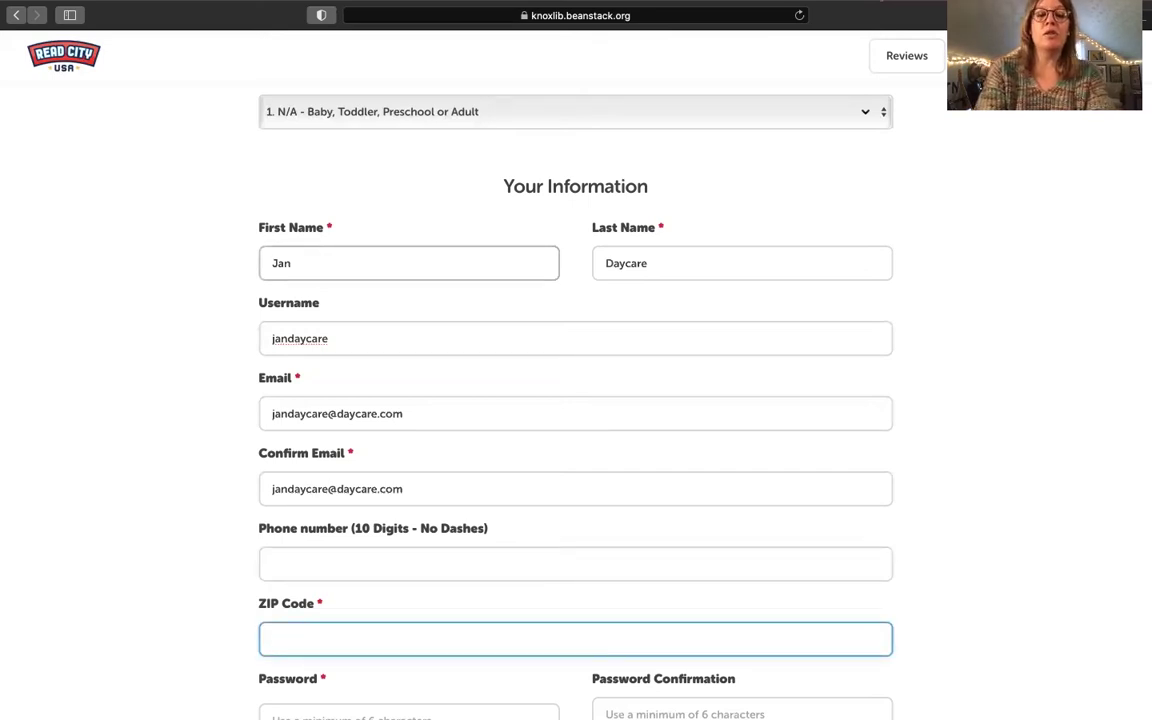
pyautogui.write('37902')
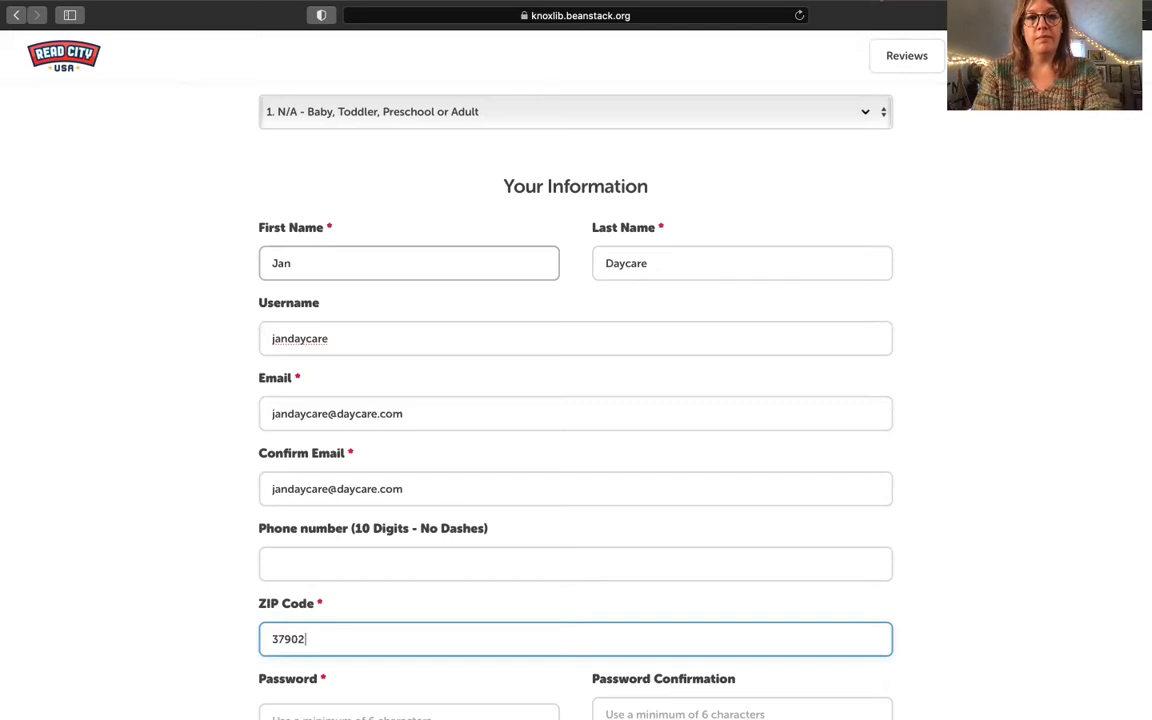
# Step: Set and confirm the account password
pyautogui.scroll(-4, 303, 406)
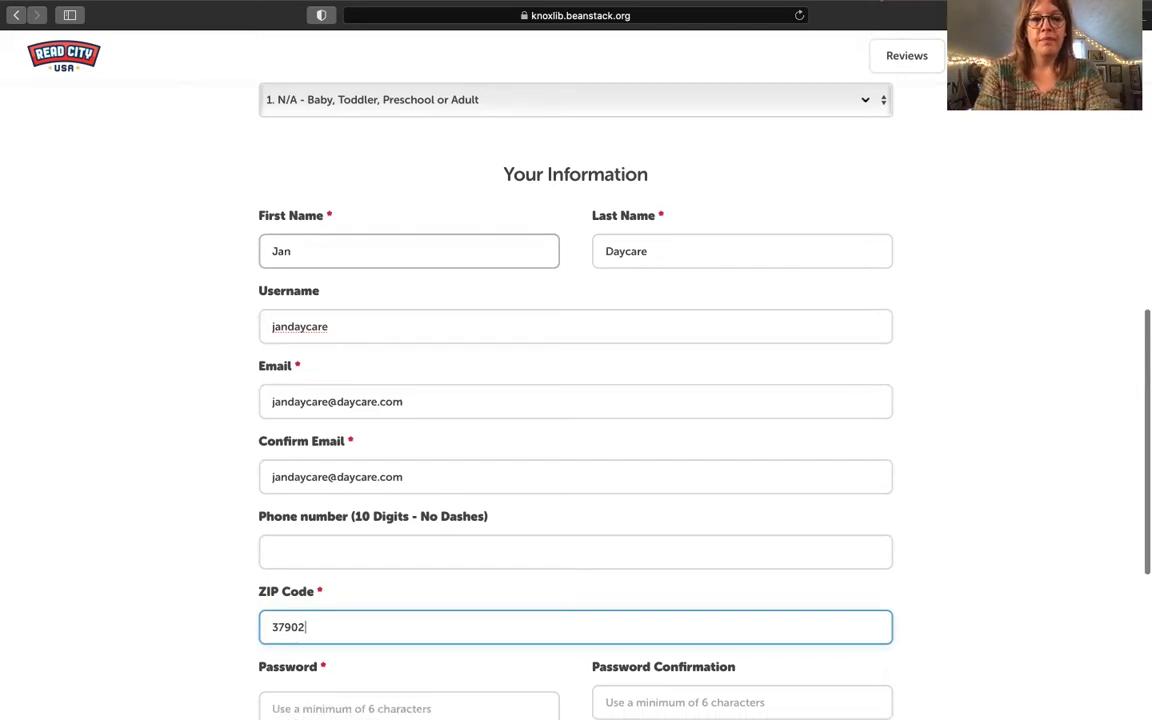
pyautogui.click(309, 507)
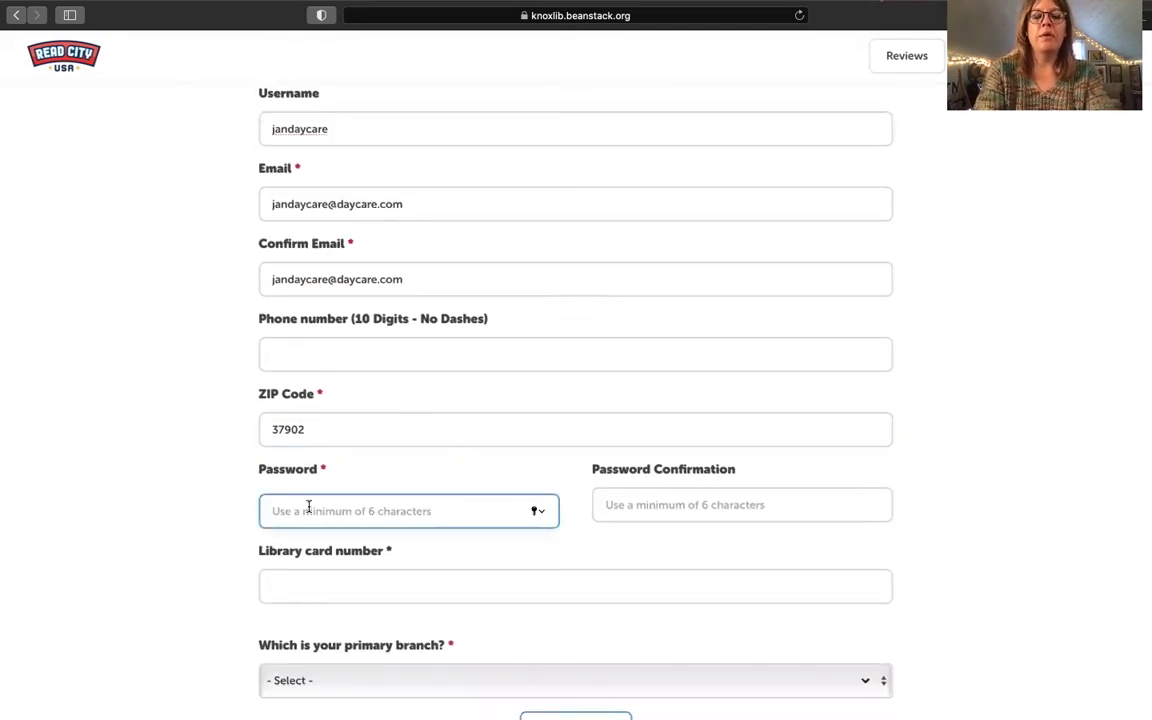
pyautogui.write('•••••••')
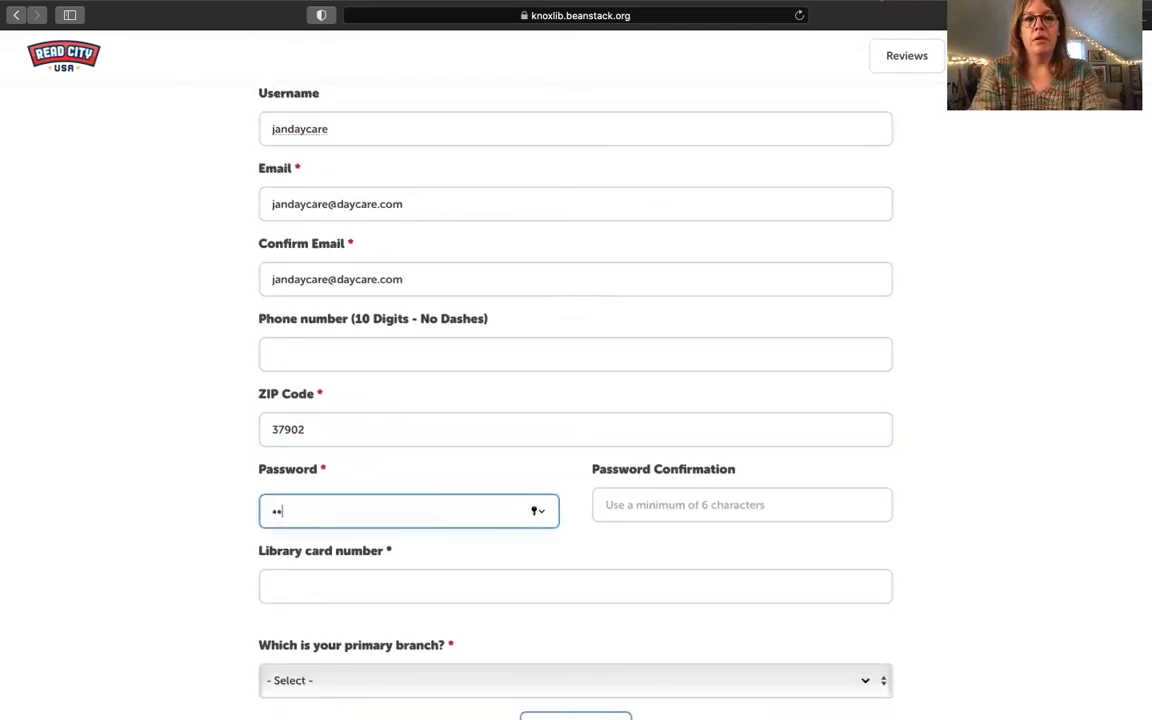
pyautogui.press('Tab')
pyautogui.write('•••••••')
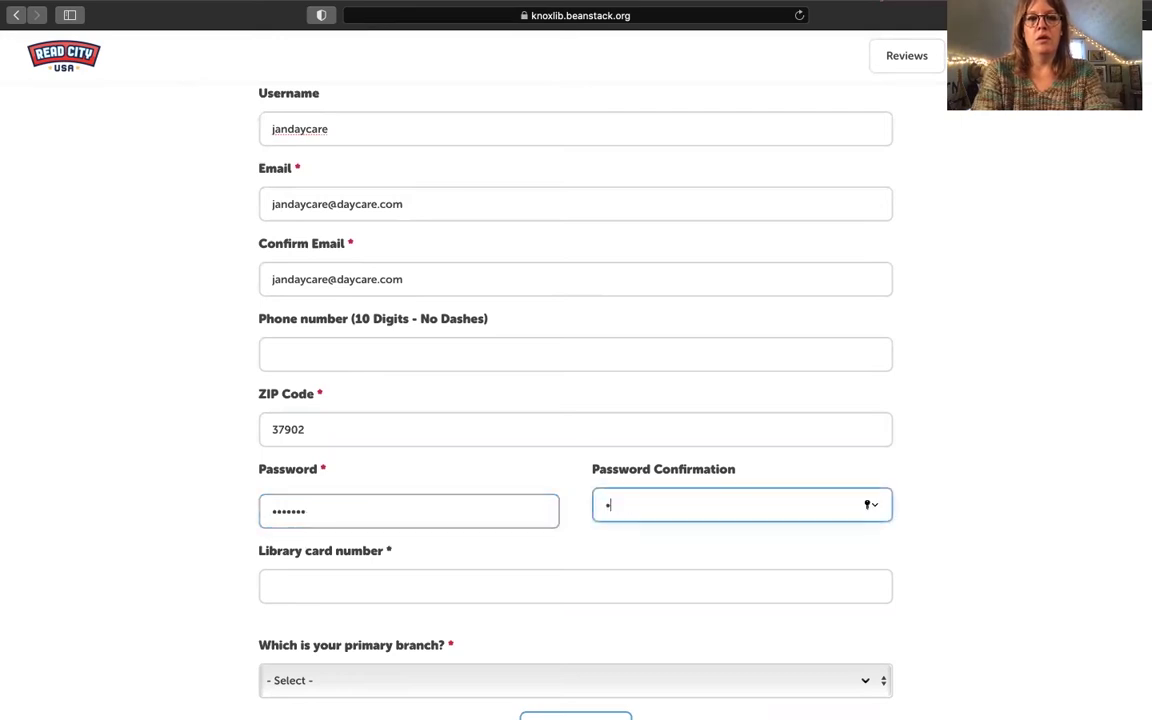
# Step: Enter the library card number, choose Bearden Branch Library as primary branch, and submit
pyautogui.scroll(-2, 301, 571)
pyautogui.click(316, 523)
pyautogui.write('40551')
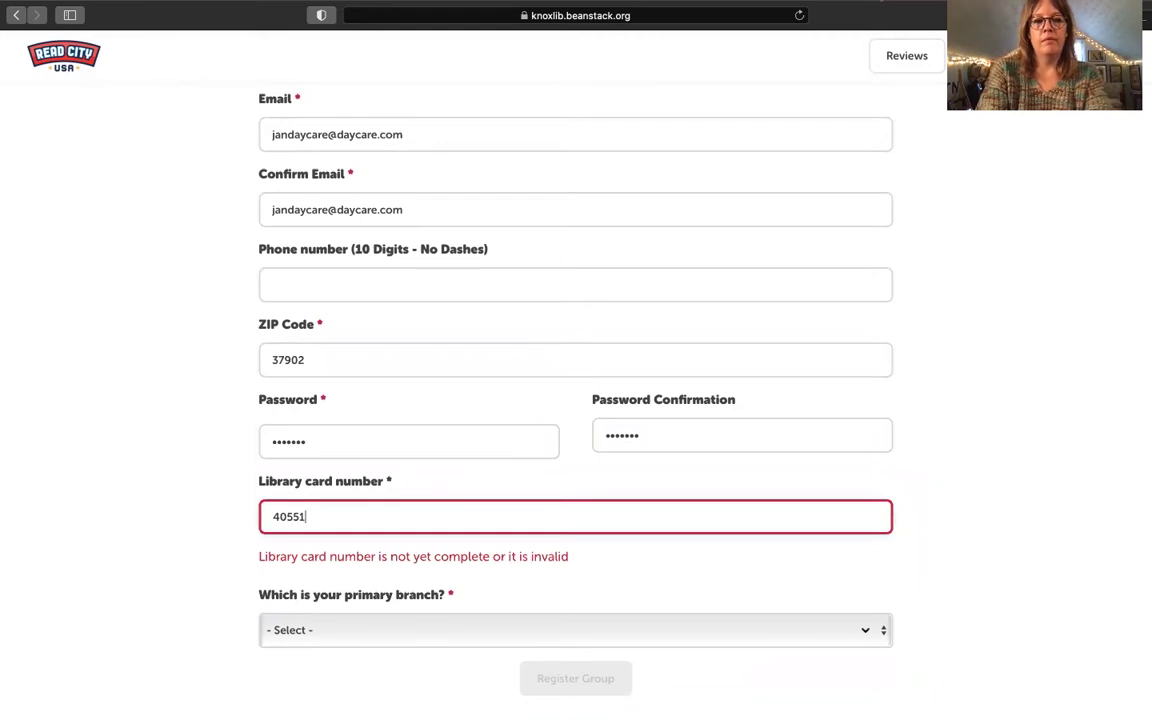
pyautogui.write('000000000')
pyautogui.press('Tab')
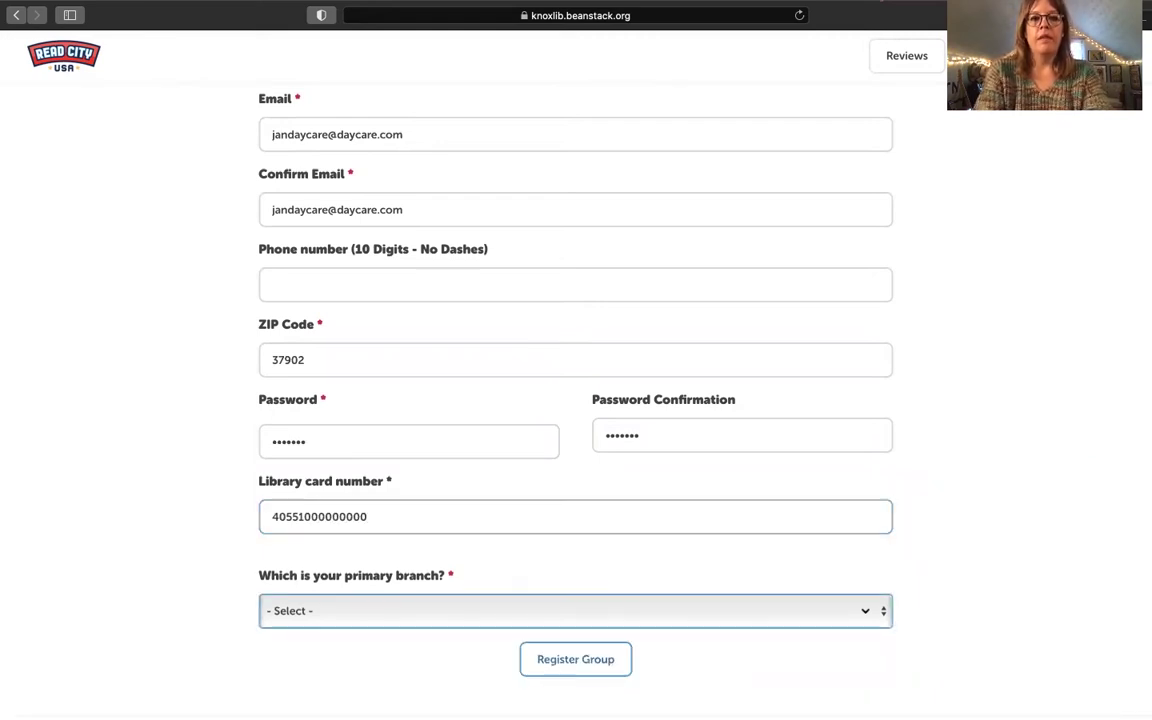
pyautogui.click(307, 612)
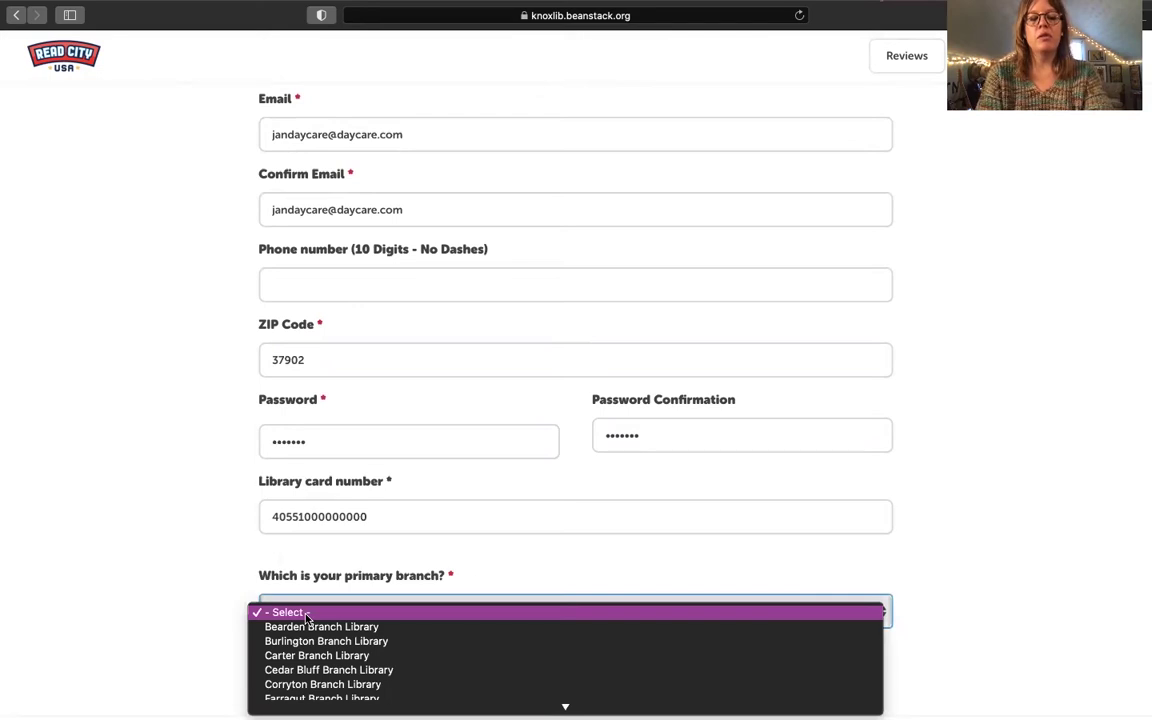
pyautogui.click(310, 626)
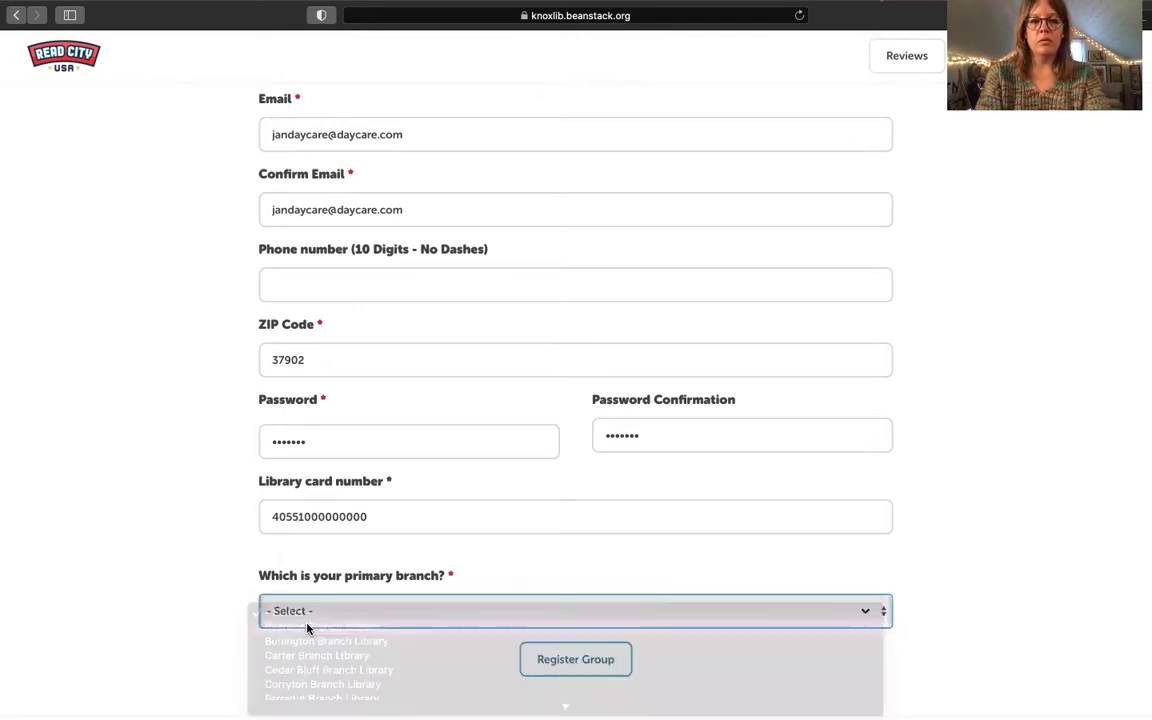
pyautogui.click(538, 662)
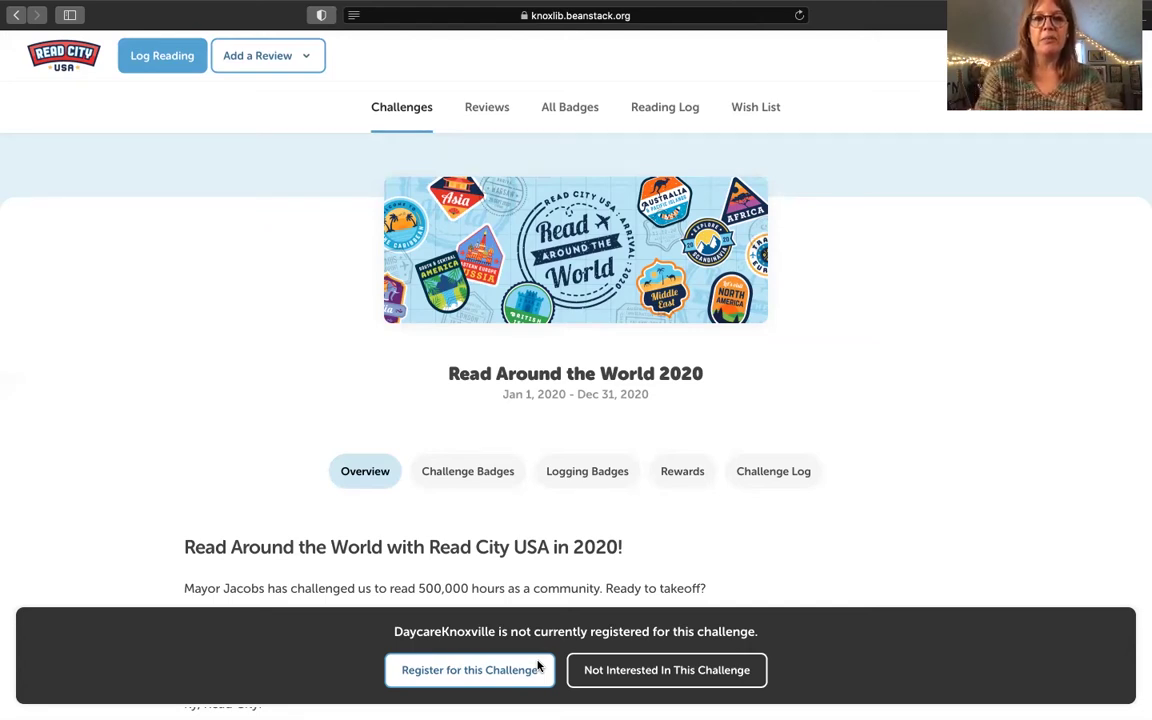
# Step: Decline Read Around the World 2020, pre-register for Tails and Tales 2021, and dismiss the badge notice
pyautogui.click(613, 682)
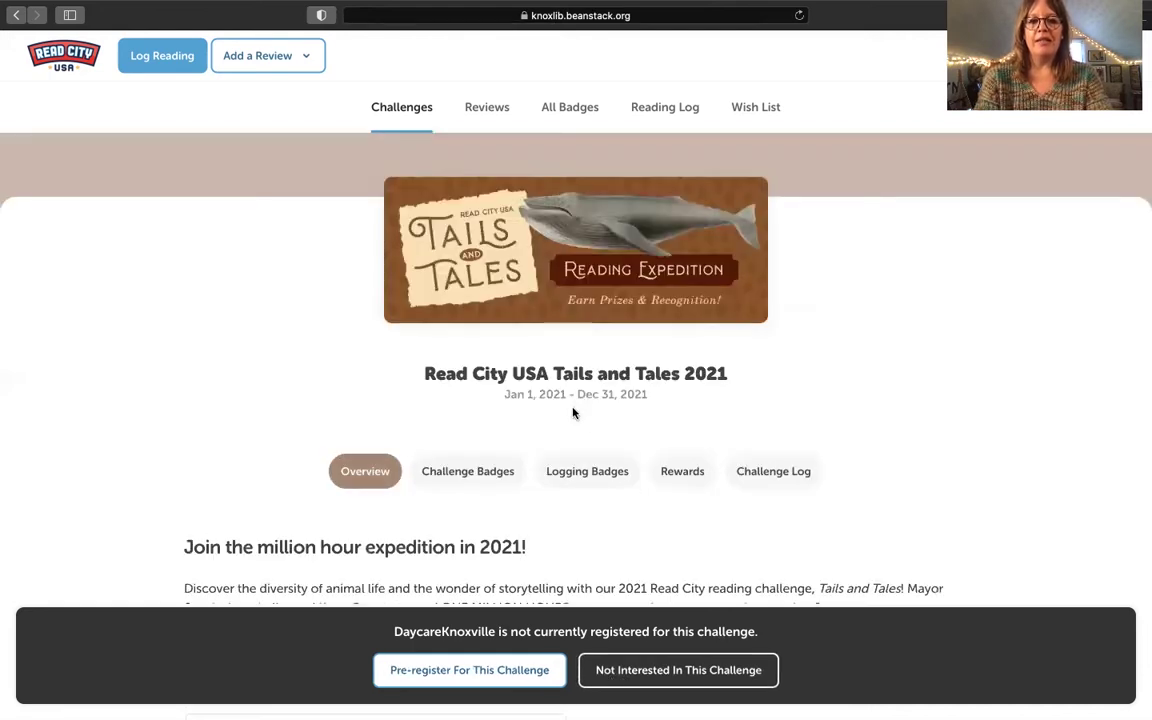
pyautogui.click(491, 677)
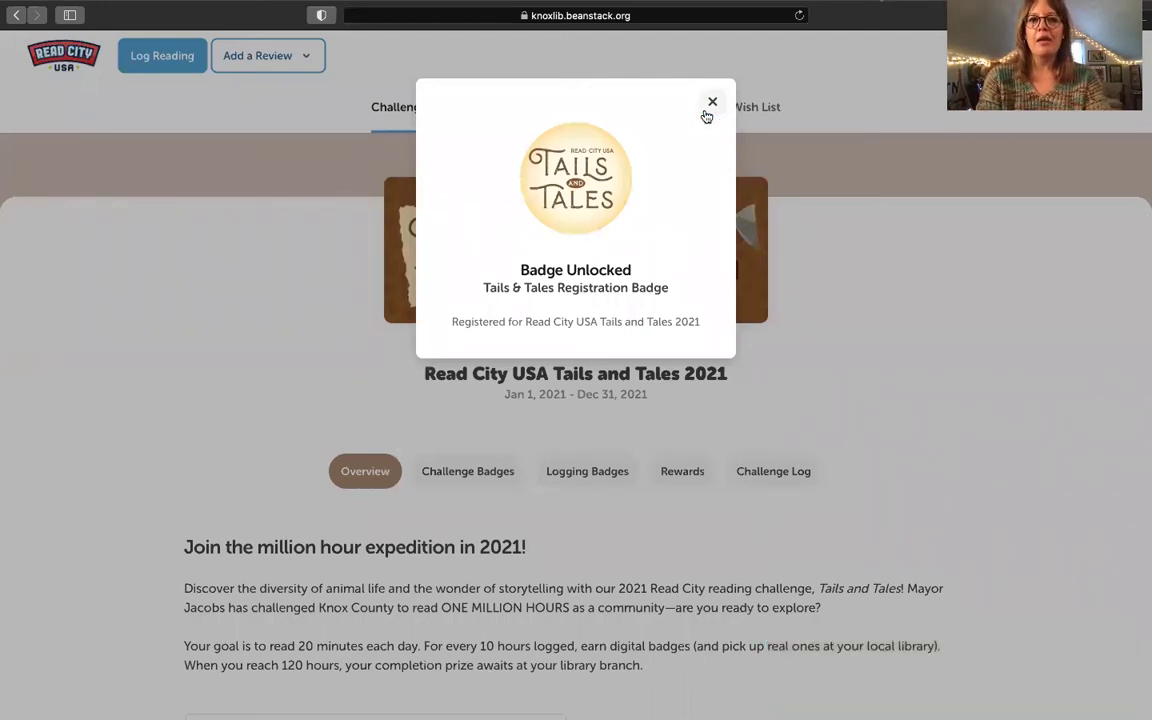
pyautogui.click(707, 113)
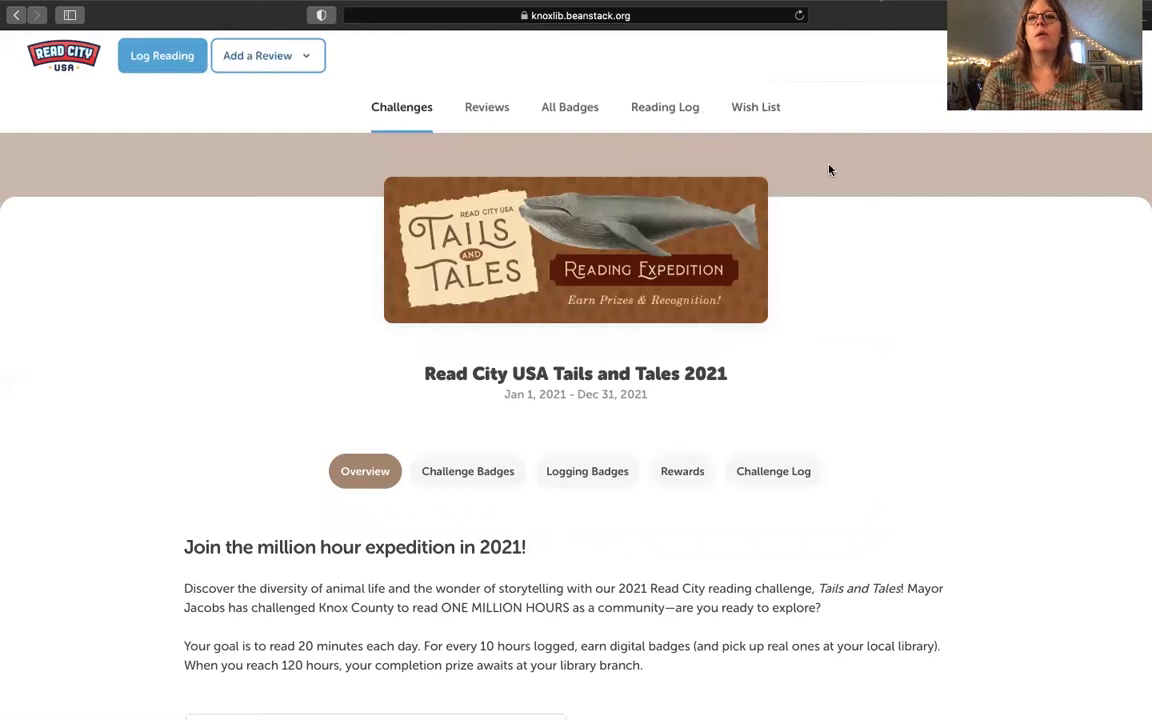
# Step: Choose Add a Group from the account menu, then reopen the account menu
pyautogui.click(1025, 56)
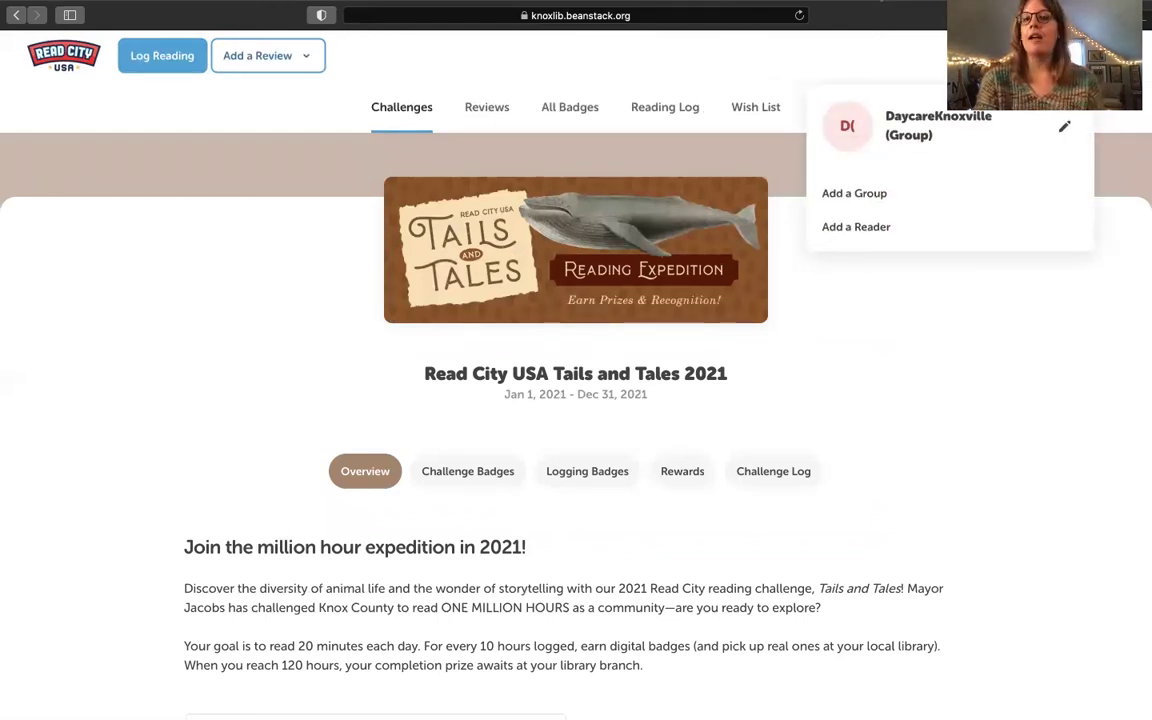
pyautogui.click(914, 193)
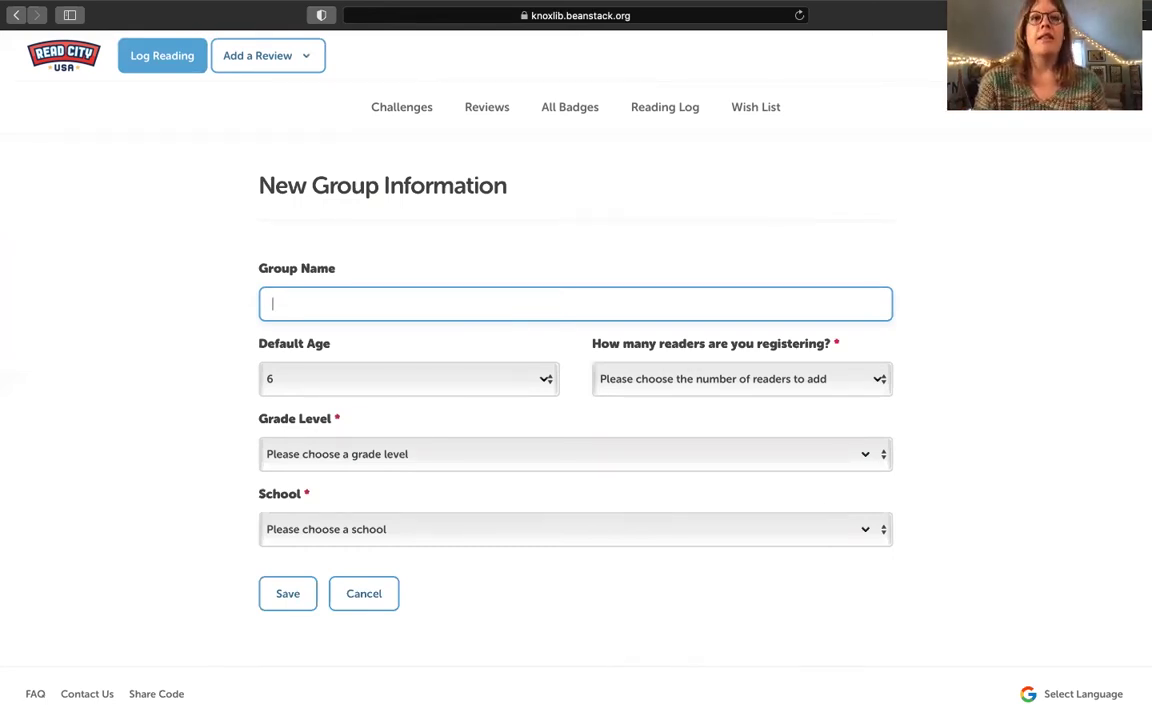
pyautogui.click(1058, 56)
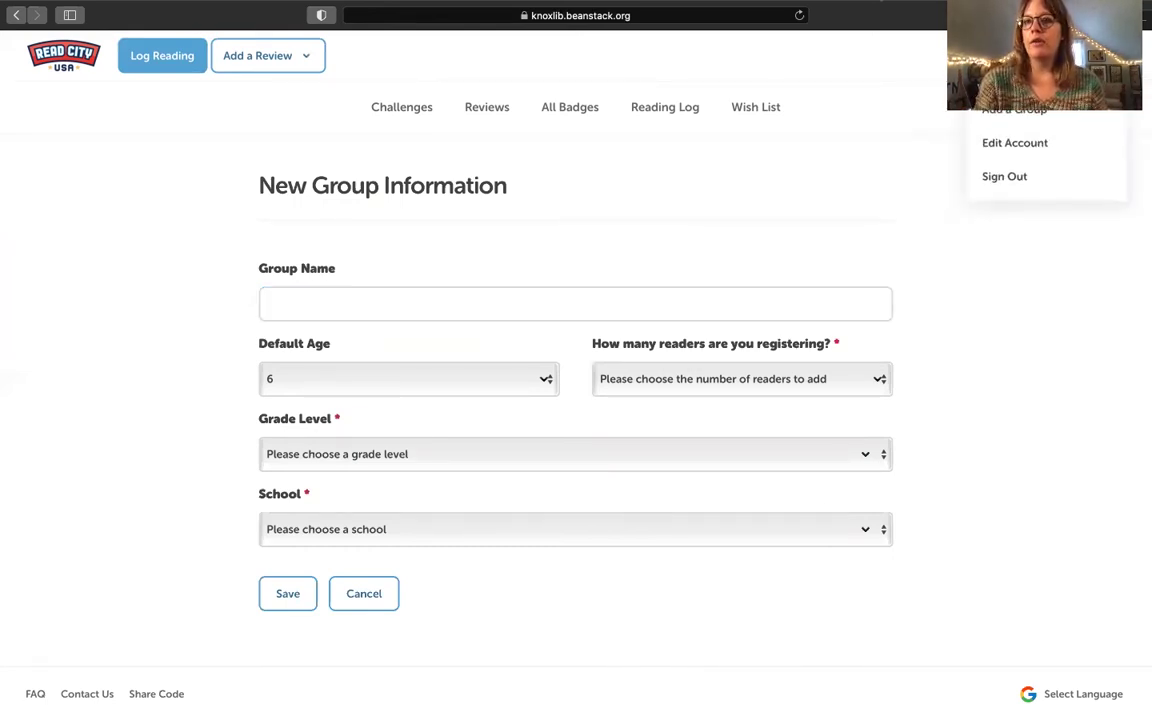
# Step: Sign out, then sign in with the other daycare account's username and password
pyautogui.click(1044, 179)
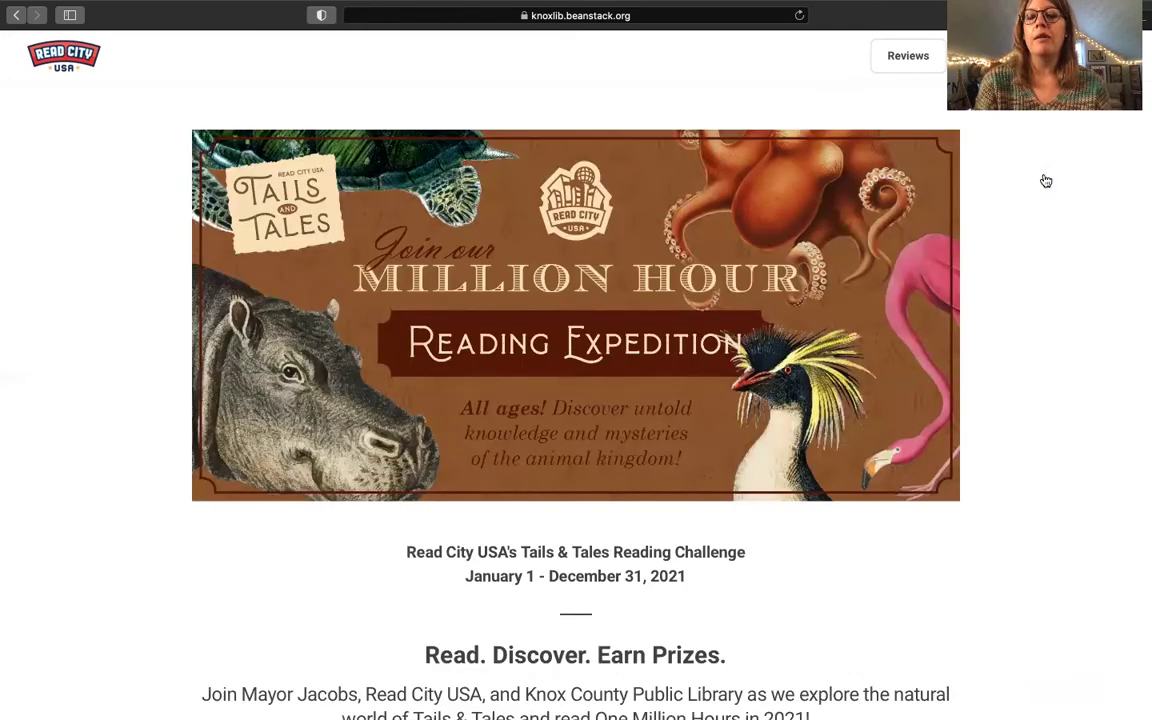
pyautogui.click(1086, 56)
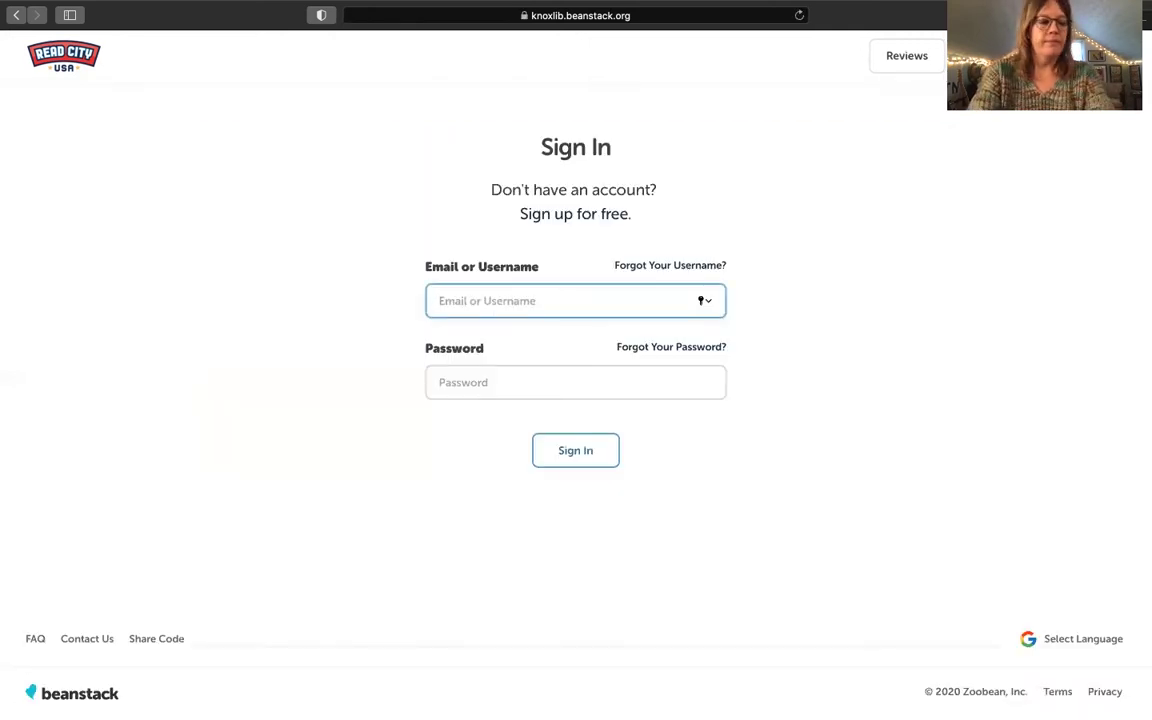
pyautogui.write('miss daycare')
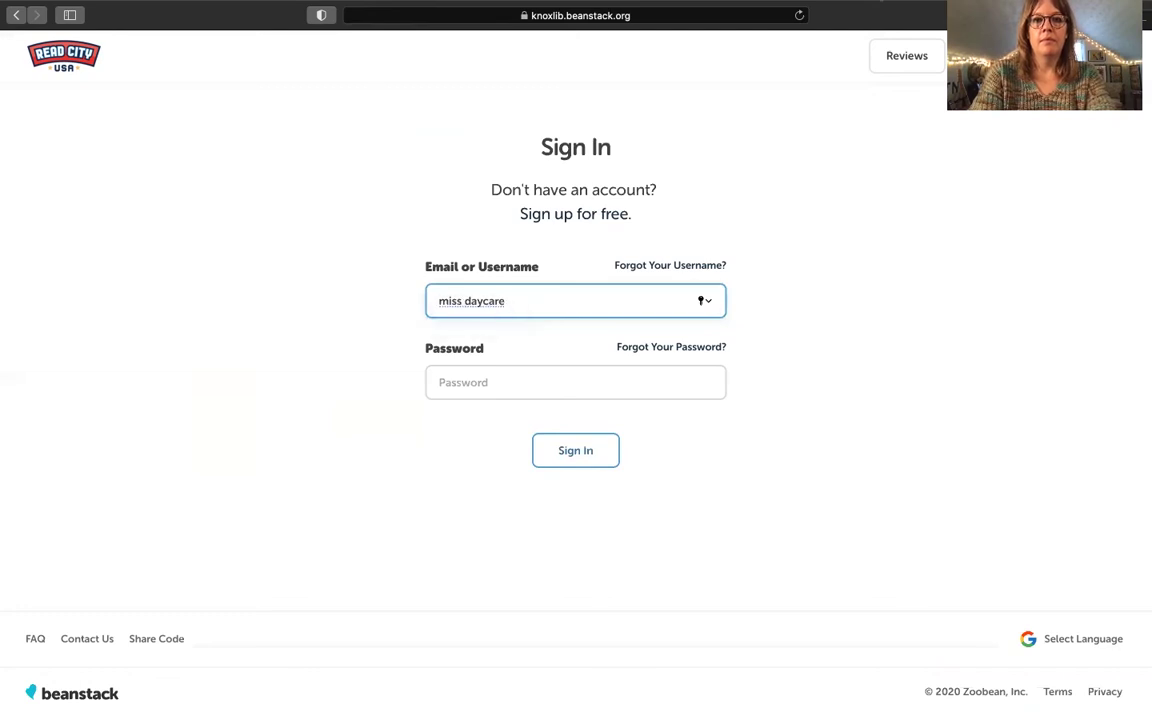
pyautogui.click(462, 300)
pyautogui.press('BackSpace')
pyautogui.press('Tab')
pyautogui.write('•••••••')
pyautogui.press('Return')
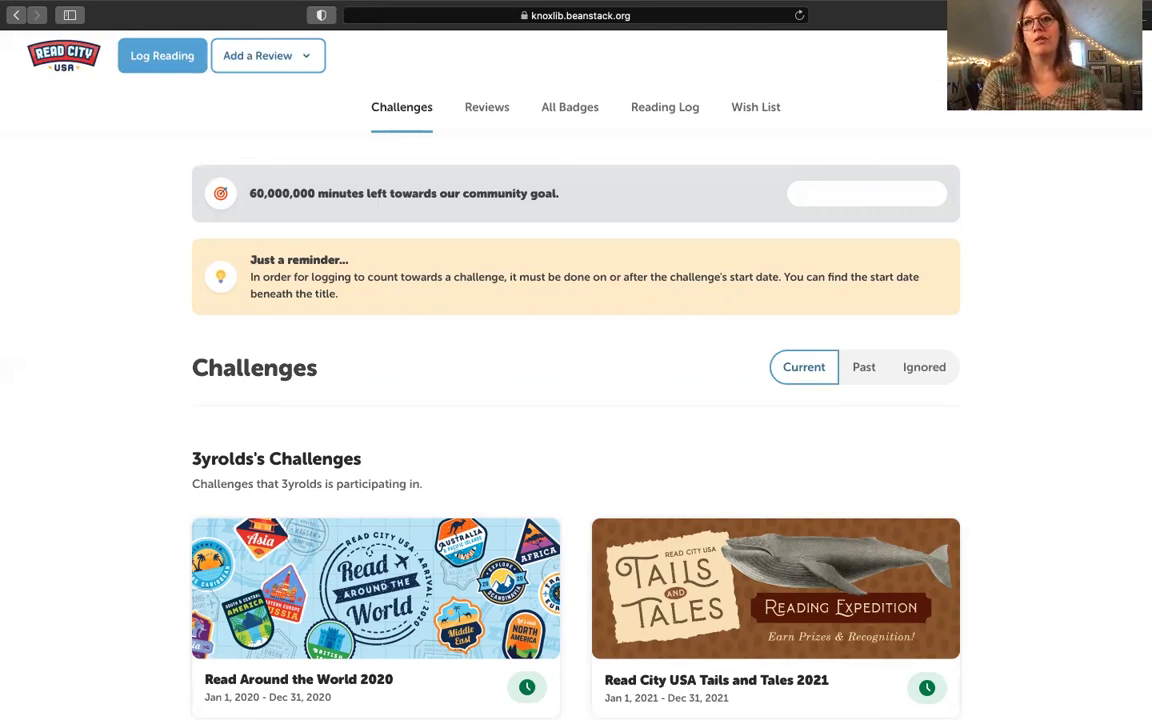
# Step: Check the group profile list, then start a new reading log entry
pyautogui.click(1040, 56)
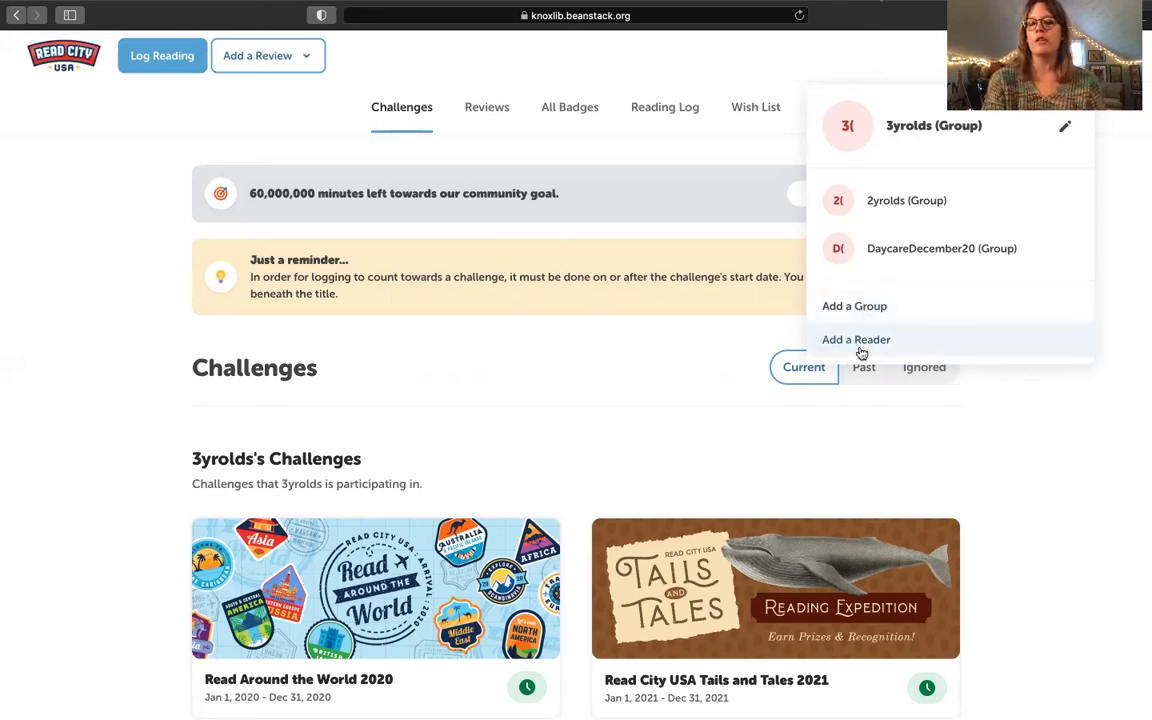
pyautogui.click(925, 68)
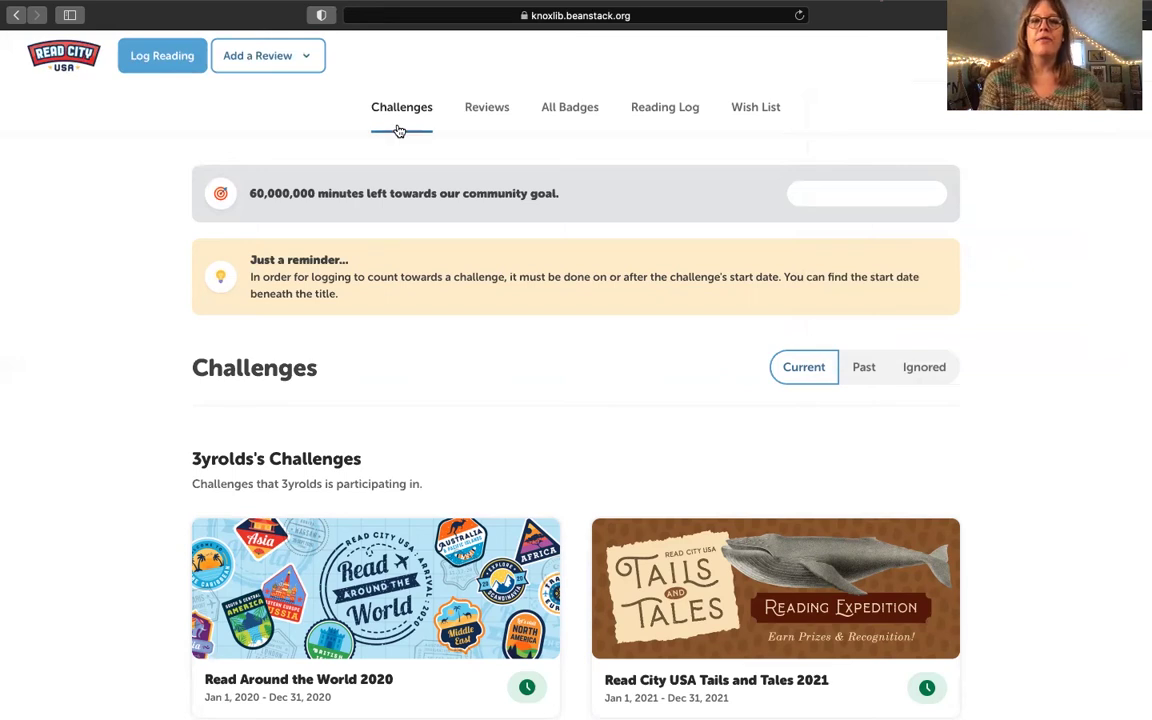
pyautogui.click(170, 67)
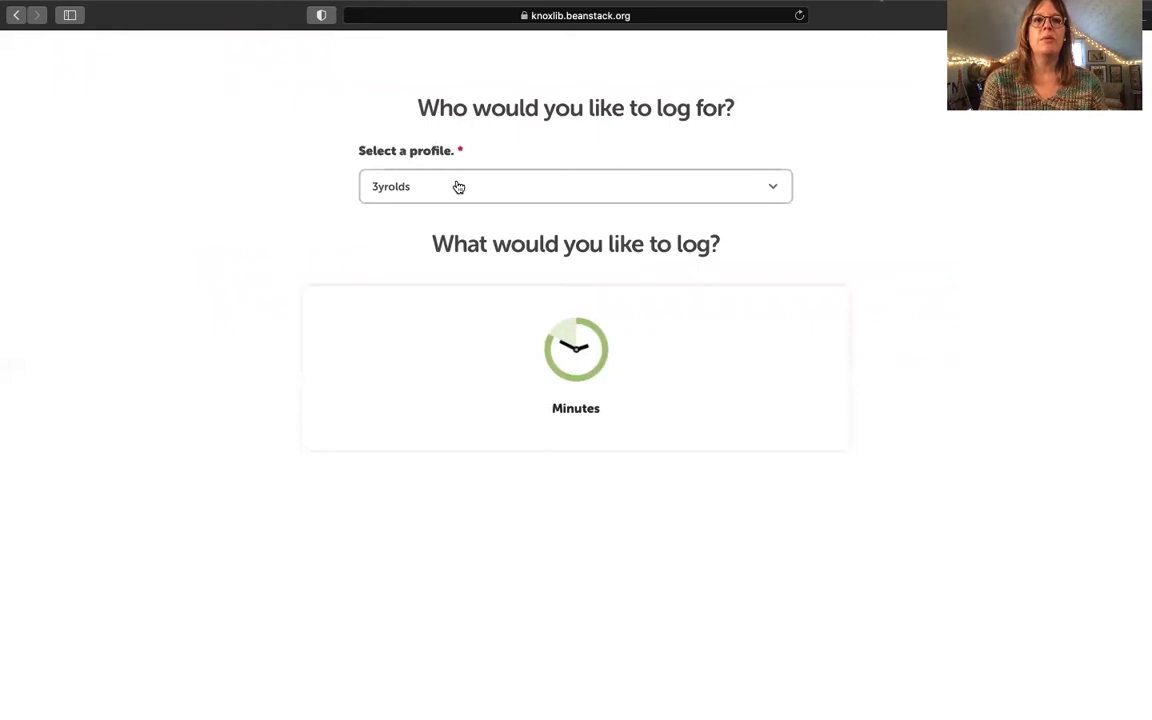
# Step: Choose Minutes as the log type for the 3yrolds profile
pyautogui.click(575, 358)
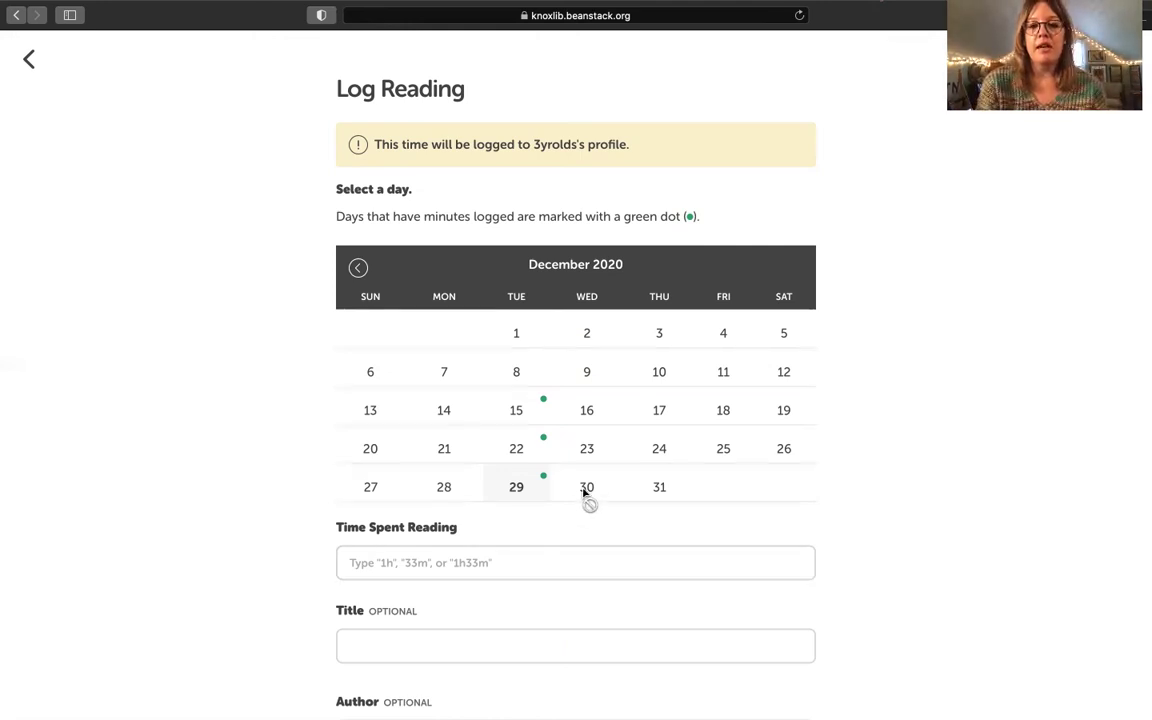
# Step: Select December 28 on the calendar, enter 20m of reading time and log it
pyautogui.click(445, 505)
pyautogui.click(445, 568)
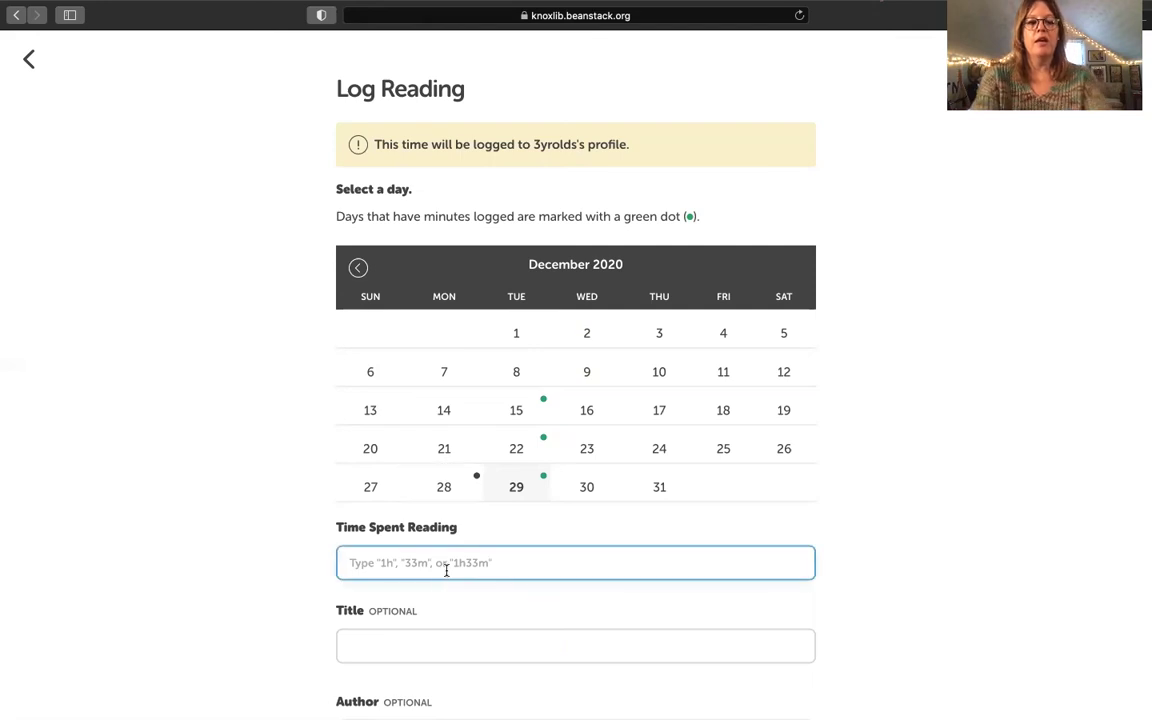
pyautogui.write('20')
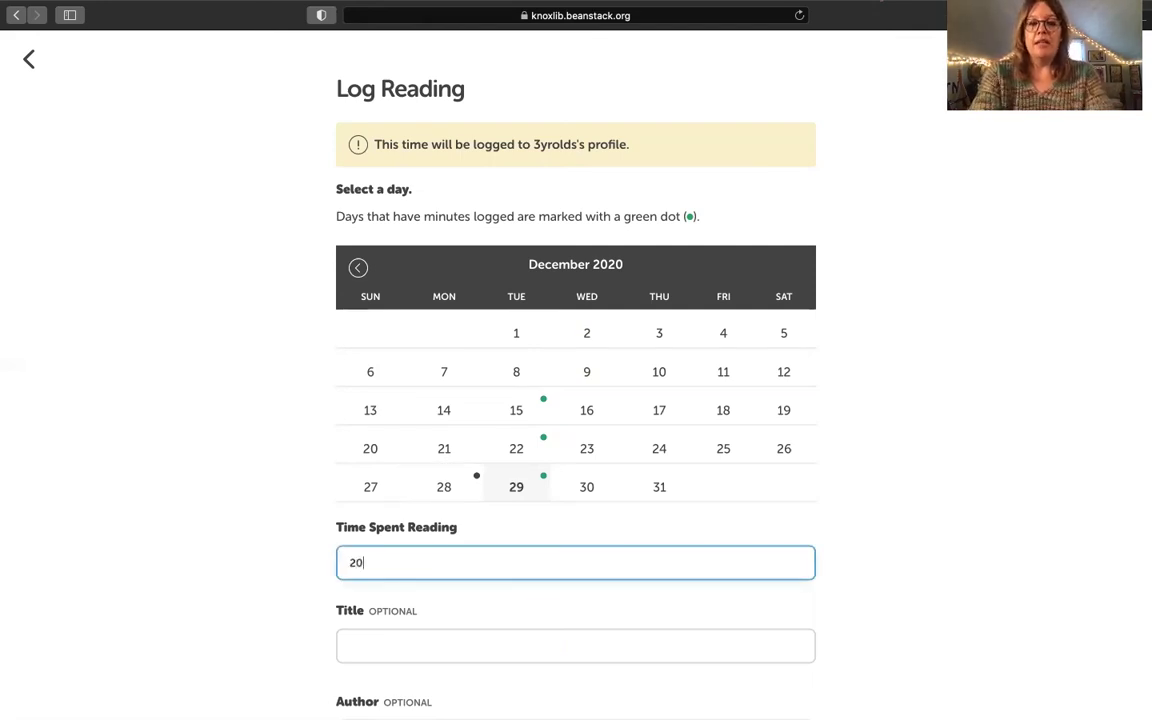
pyautogui.write('m')
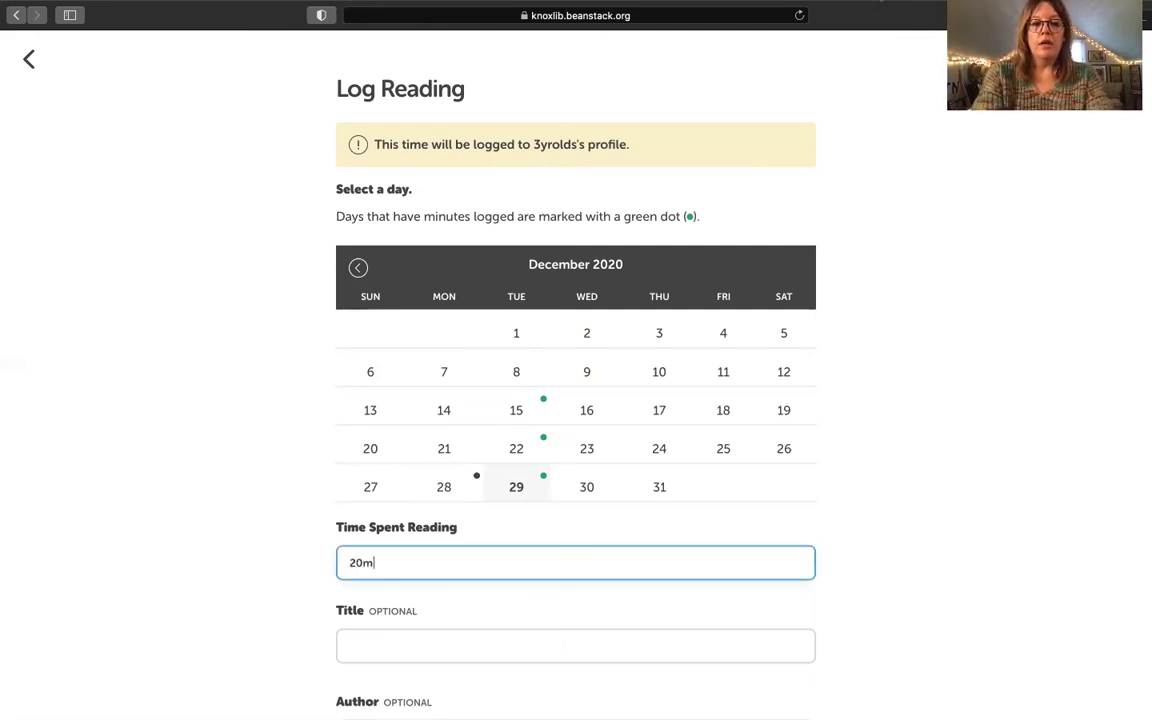
pyautogui.scroll(-4, 575, 400)
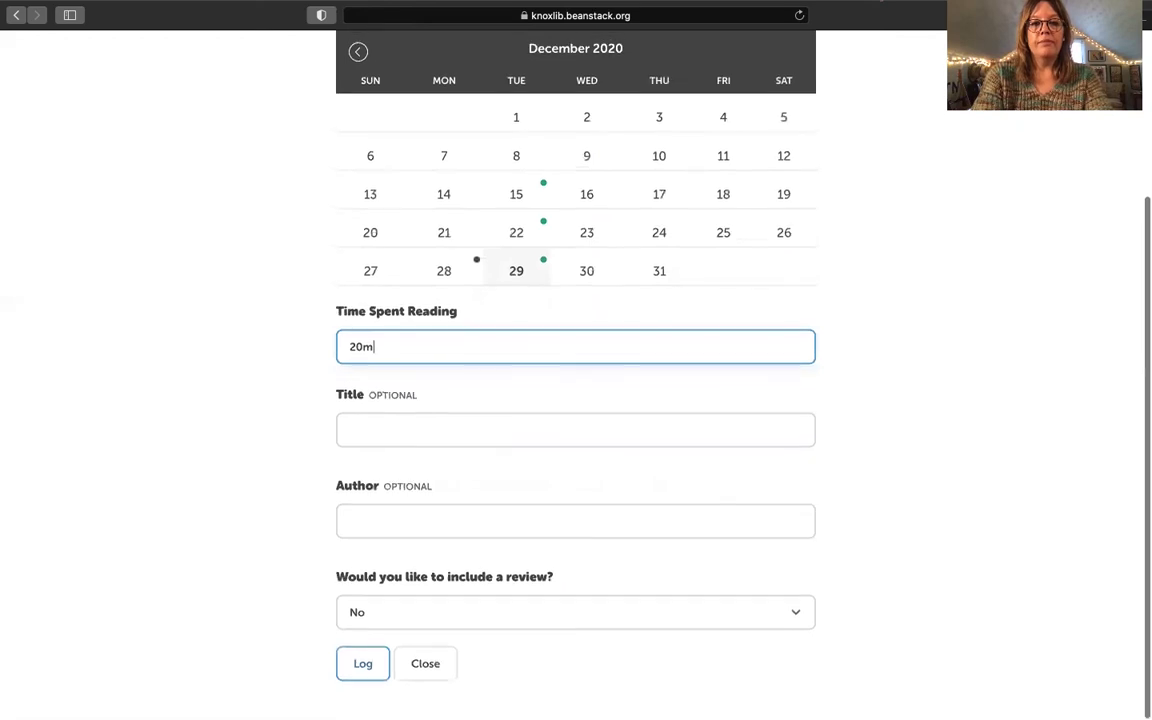
pyautogui.click(350, 664)
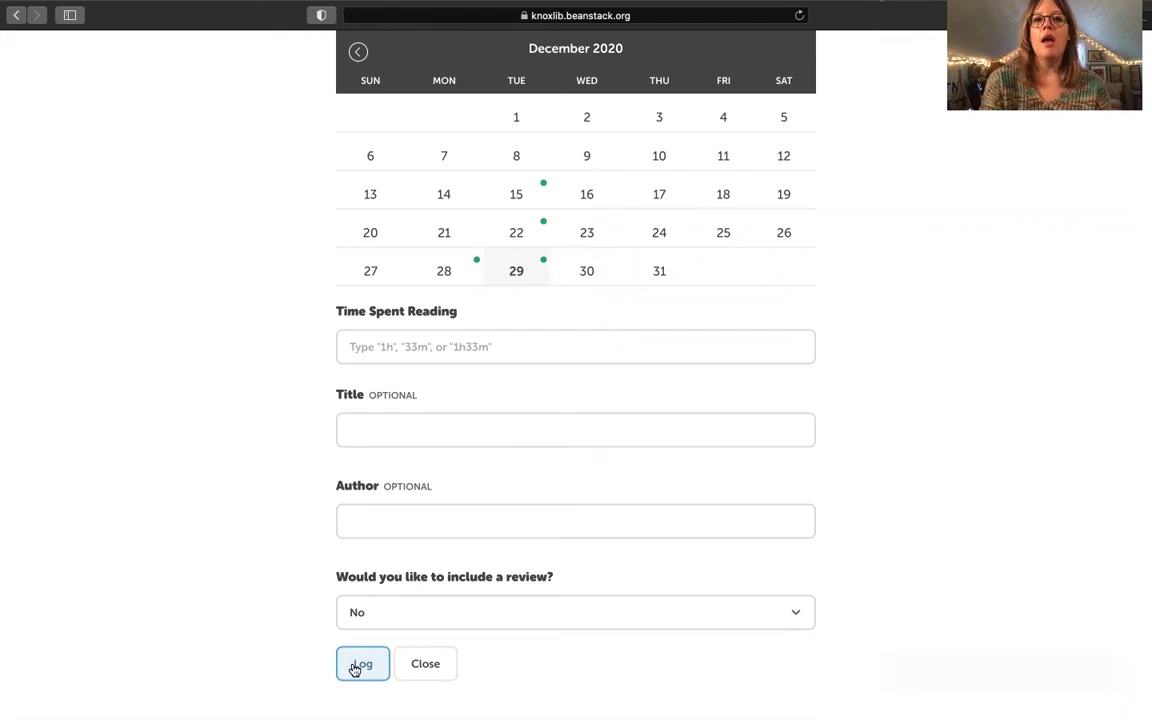
pyautogui.scroll(5, 352, 668)
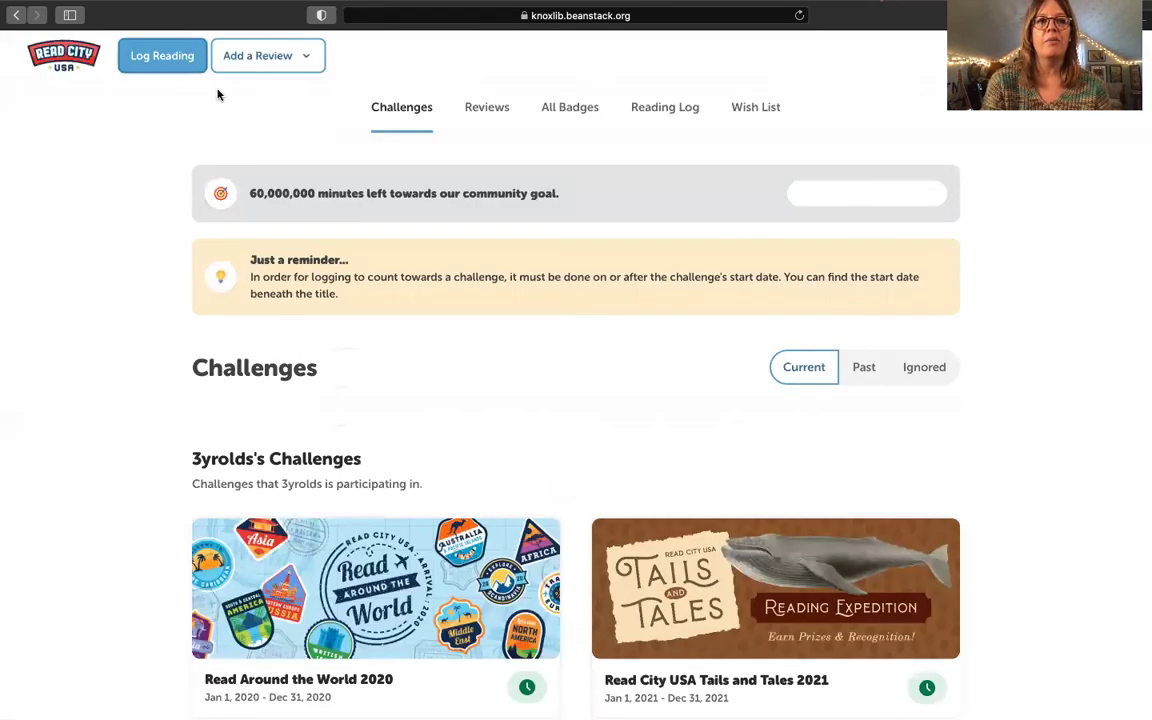
pyautogui.click(125, 58)
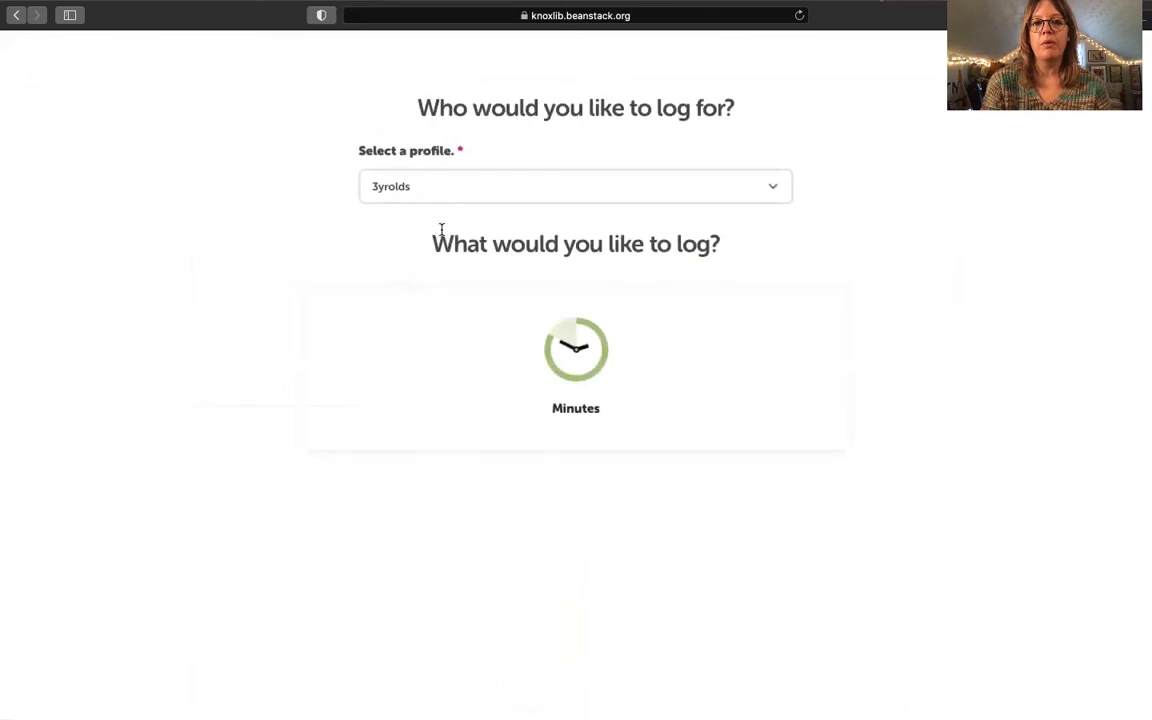
pyautogui.click(465, 188)
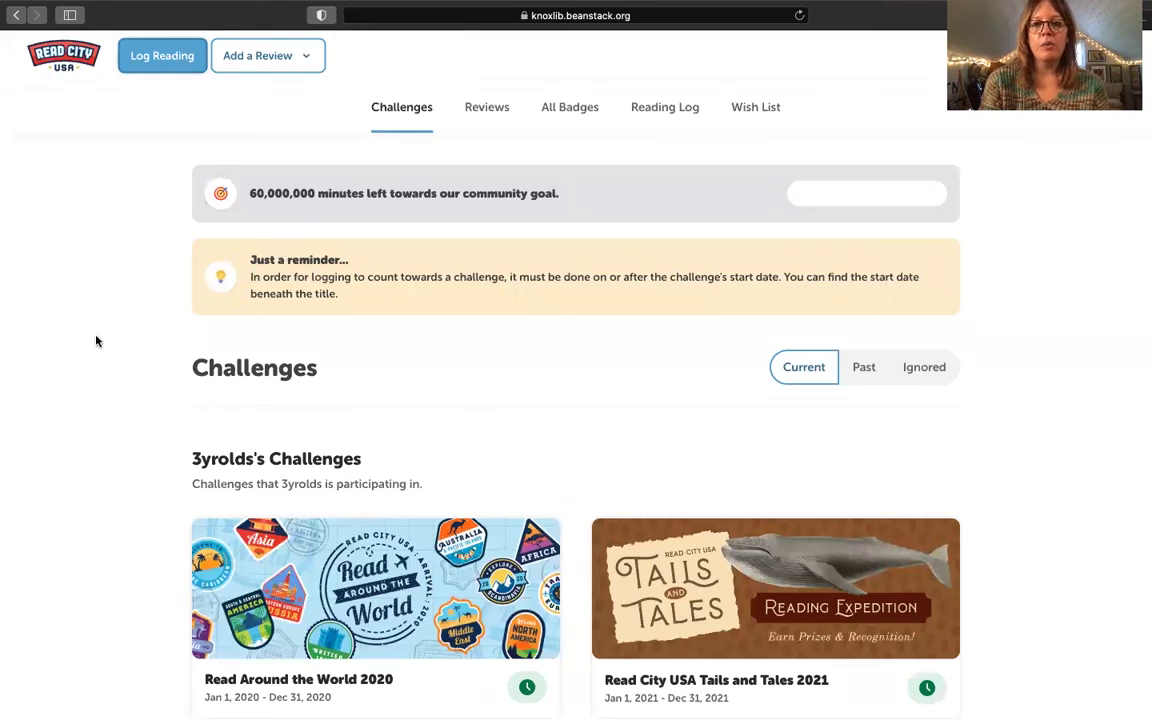
pyautogui.scroll(-5, 96, 341)
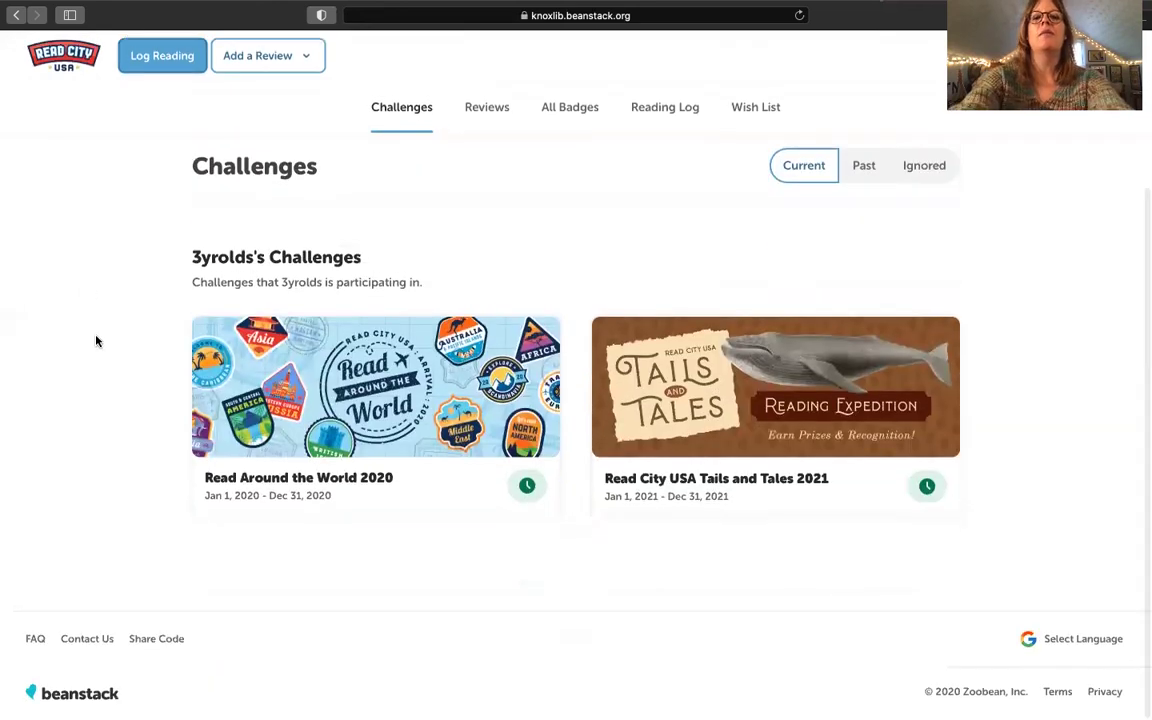